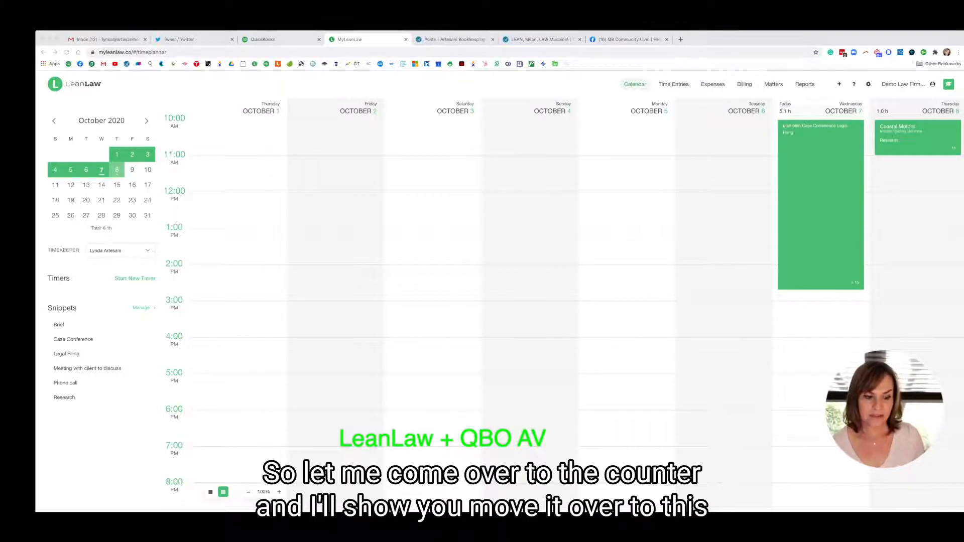
Create a calendar time entry for October 5, choosing the individual client and their Arrest matter
{"action": "left_click", "coordinate": [210, 493]}
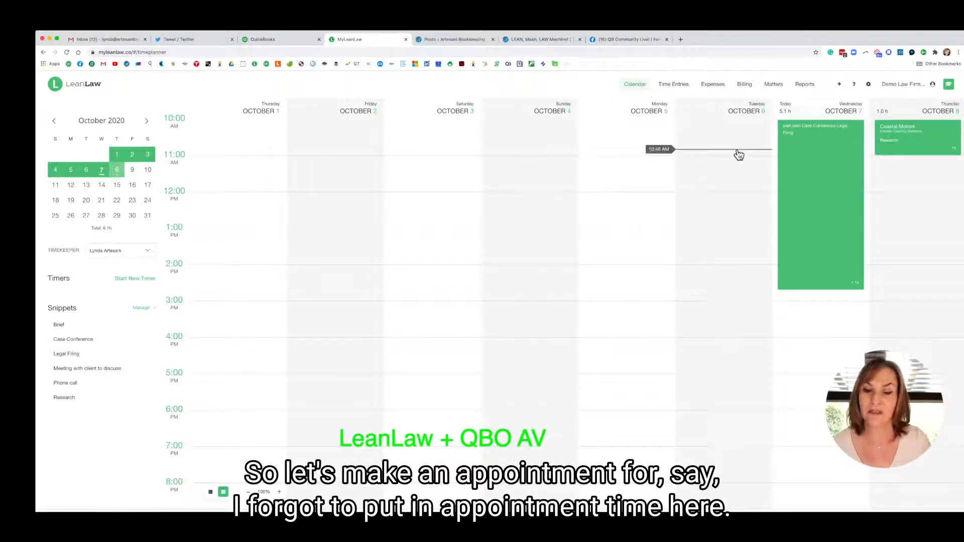
{"action": "left_click", "coordinate": [604, 169]}
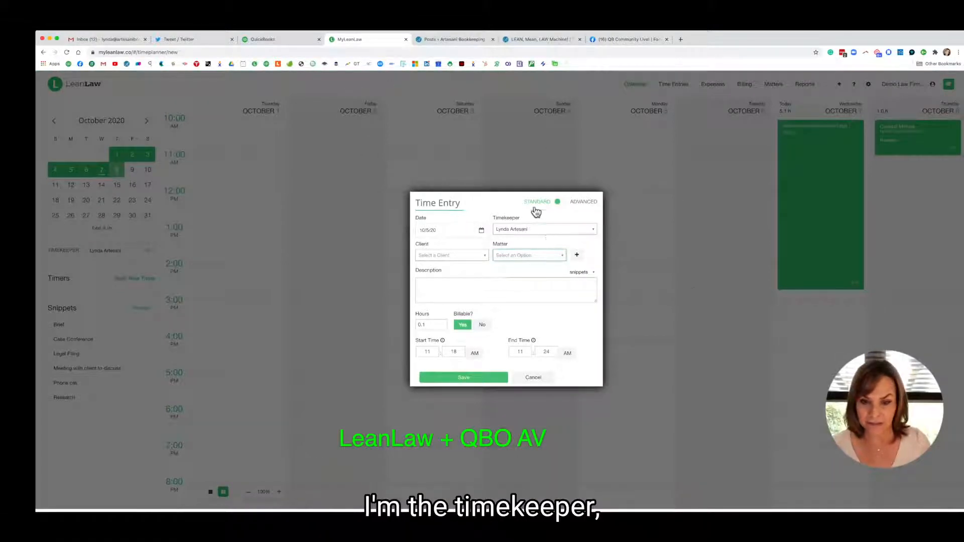
{"action": "left_click", "coordinate": [595, 230]}
{"action": "left_click", "coordinate": [587, 233]}
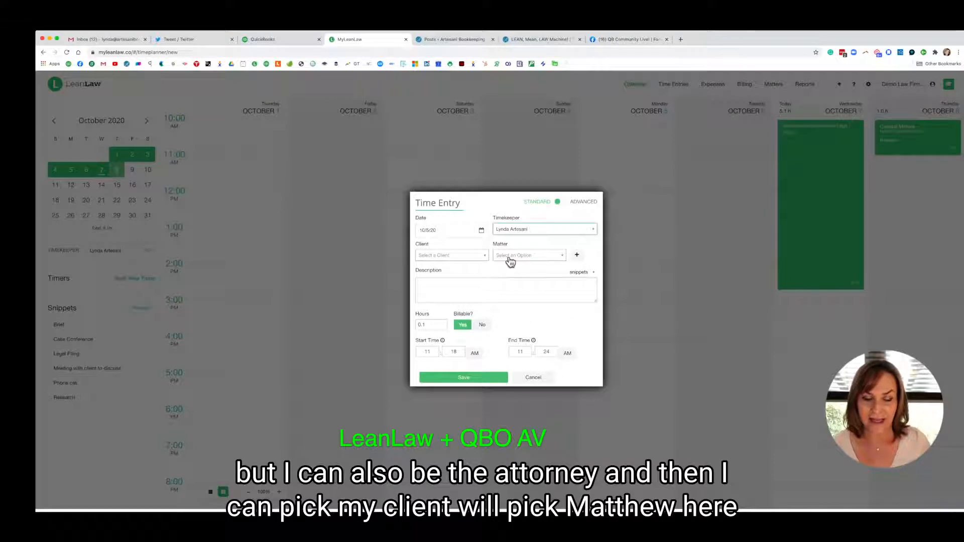
{"action": "left_click", "coordinate": [482, 254]}
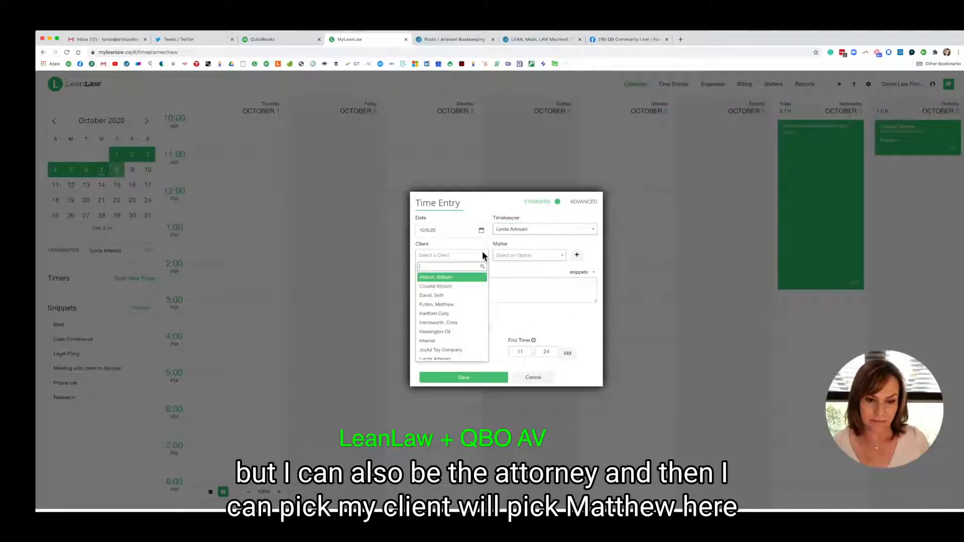
{"action": "left_click", "coordinate": [475, 304]}
{"action": "left_click", "coordinate": [553, 256]}
{"action": "left_click", "coordinate": [522, 287]}
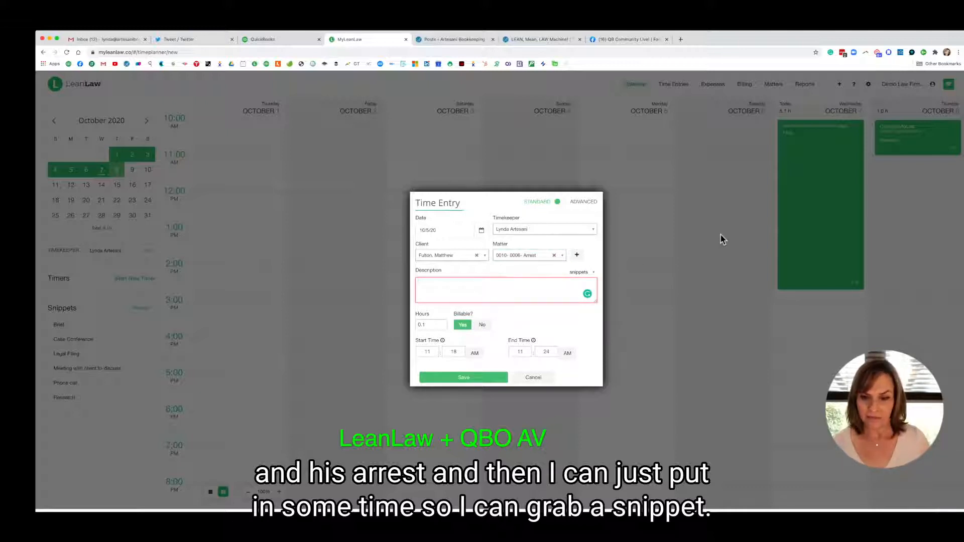
Fill the entry's description with the Legal Filing snippet followed by "ffffffffff"
{"action": "left_click", "coordinate": [579, 273]}
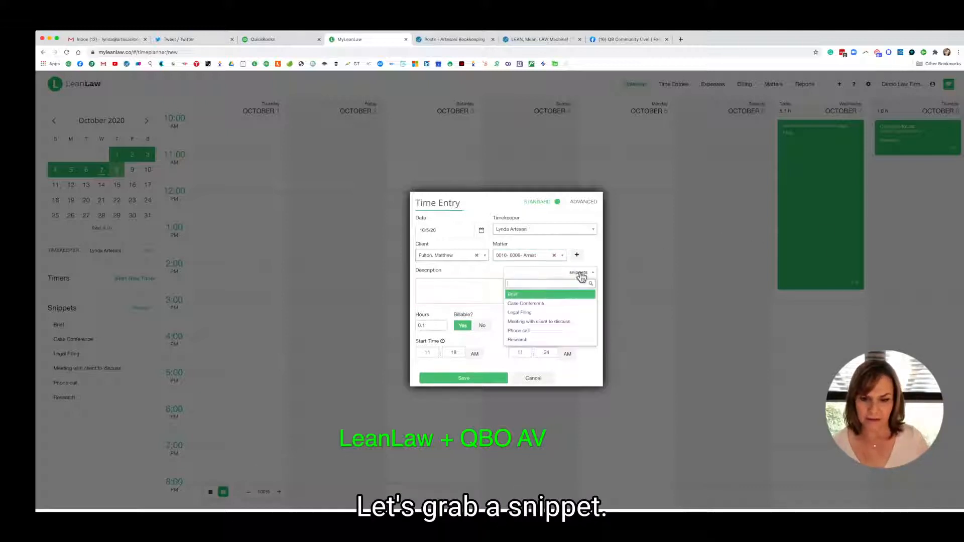
{"action": "left_click", "coordinate": [521, 312]}
{"action": "type", "text": "ffffffffff"}
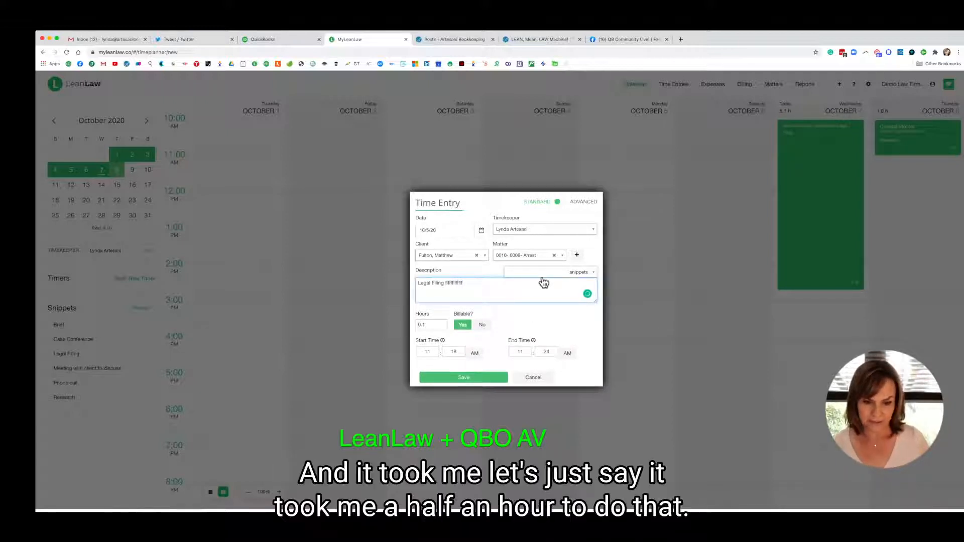
Set the time entry's hours to 0.5 and save it
{"action": "left_click", "coordinate": [443, 323]}
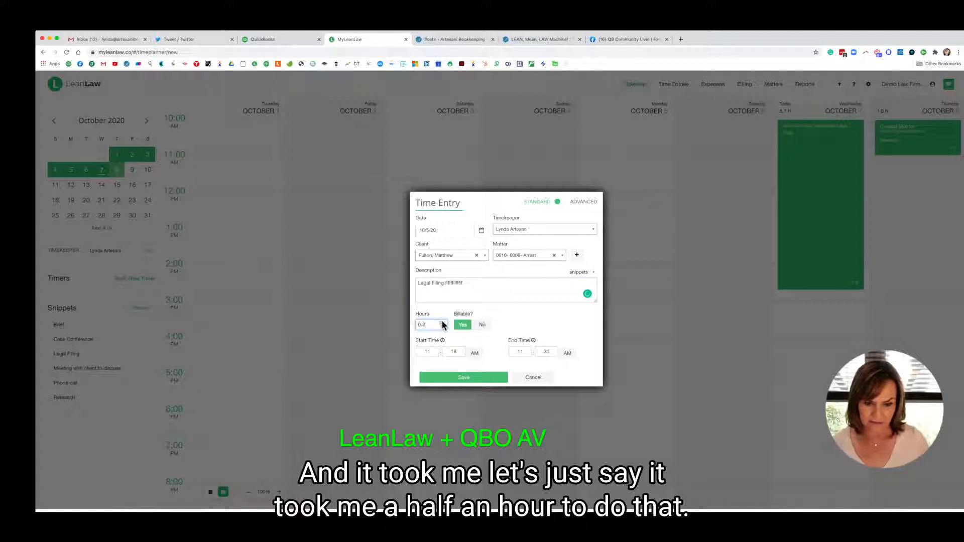
{"action": "left_click", "coordinate": [442, 323]}
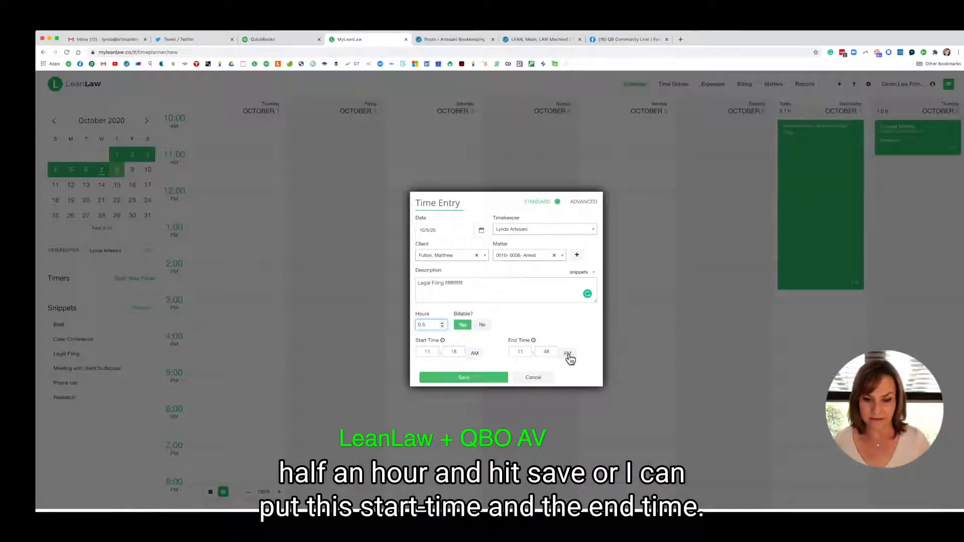
{"action": "left_click", "coordinate": [481, 382]}
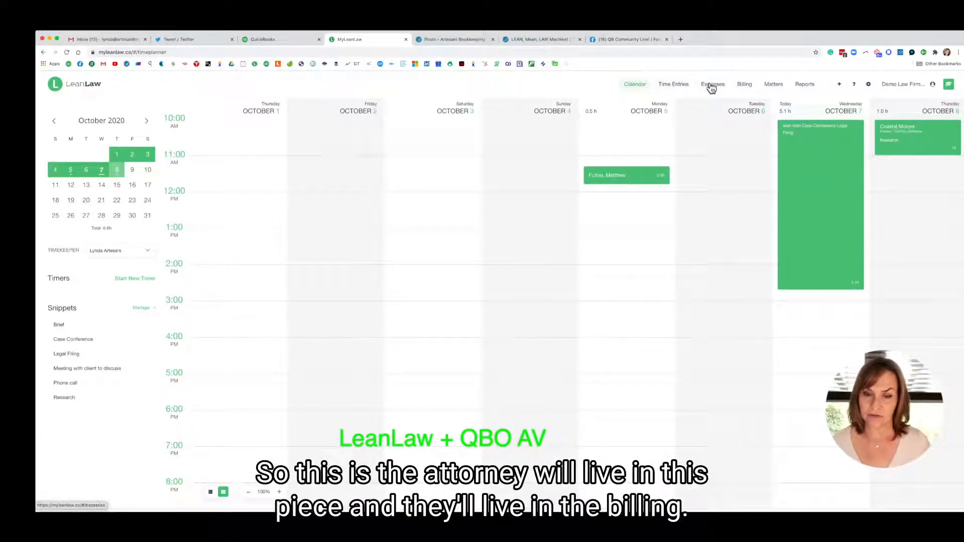
Check the draft invoices and list the ready-to-bill matters with the Responsible Attorney filter turned off
{"action": "left_click", "coordinate": [736, 87]}
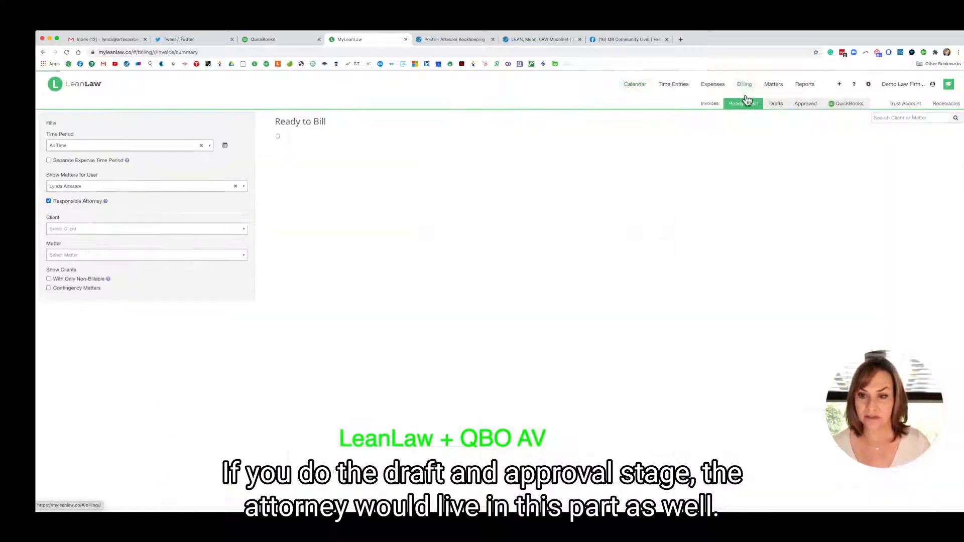
{"action": "left_click", "coordinate": [775, 105]}
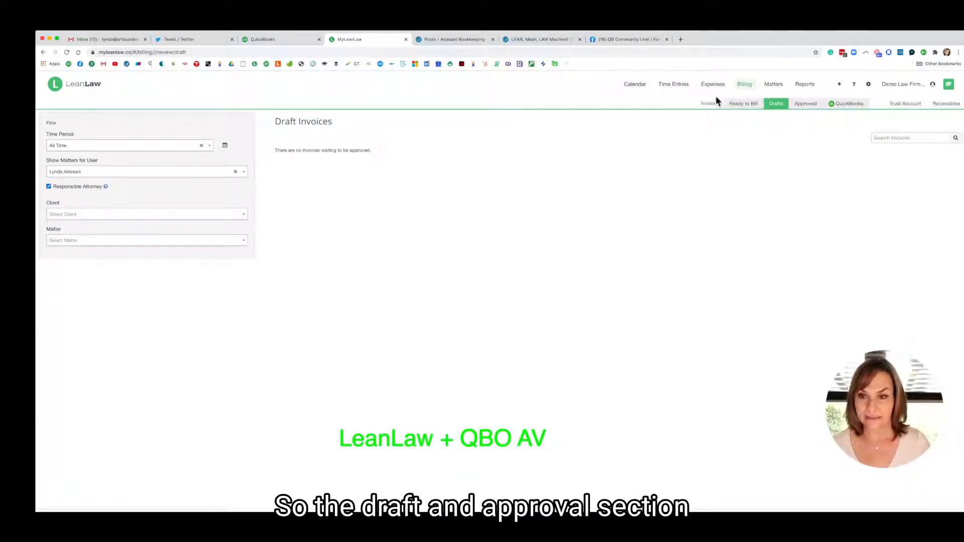
{"action": "left_click", "coordinate": [752, 105]}
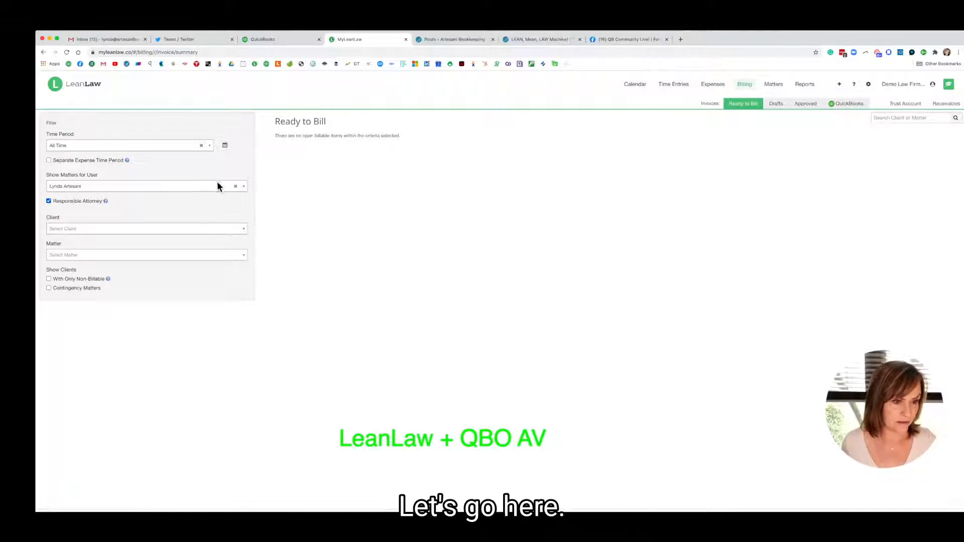
{"action": "left_click", "coordinate": [49, 201]}
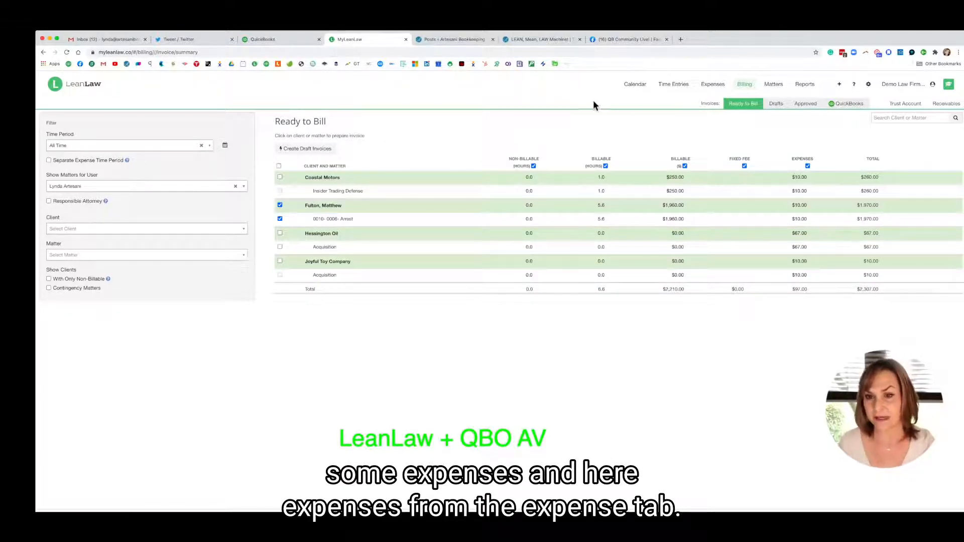
Review the unbilled client expenses and where a new item can be added
{"action": "left_click", "coordinate": [705, 85]}
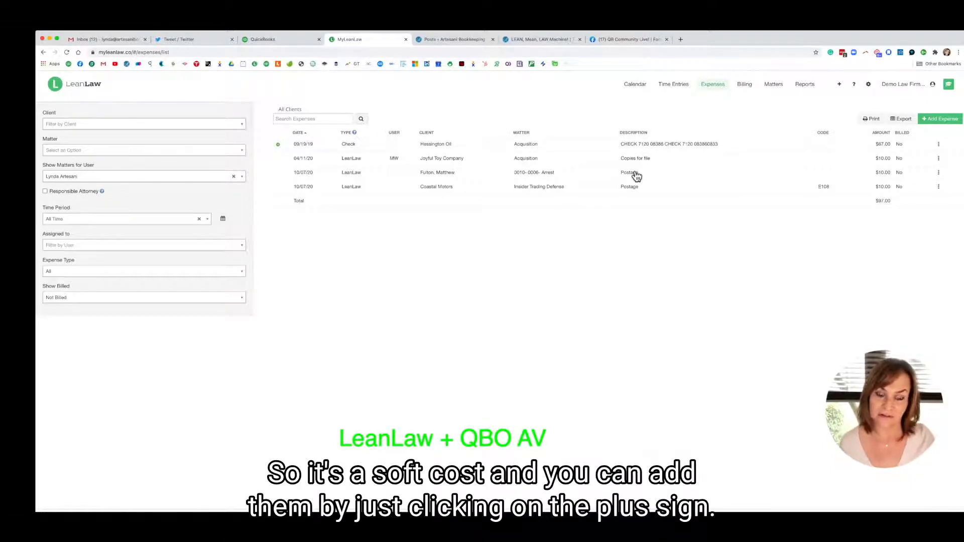
{"action": "left_click", "coordinate": [839, 85]}
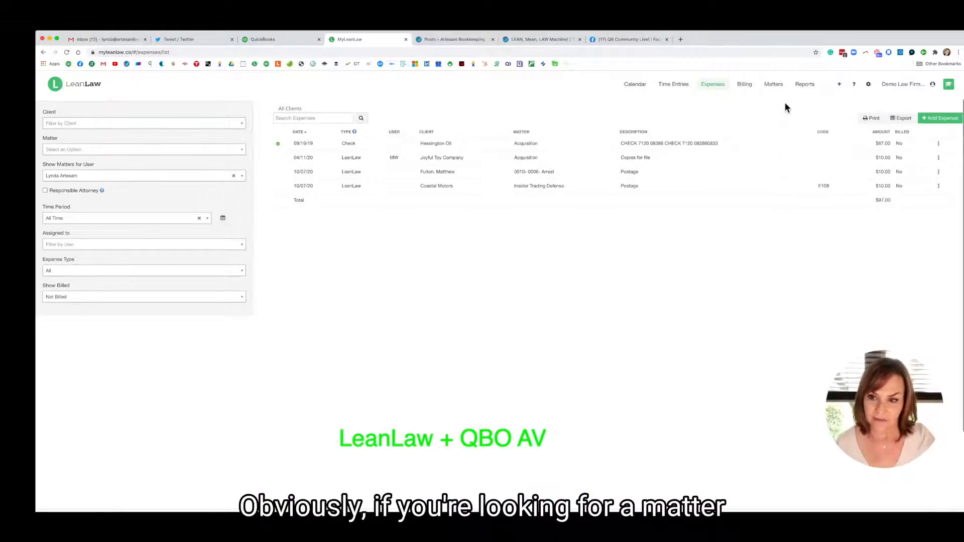
Search the matters by the client's first name and open the client's Business Litigation matter
{"action": "left_click", "coordinate": [773, 85]}
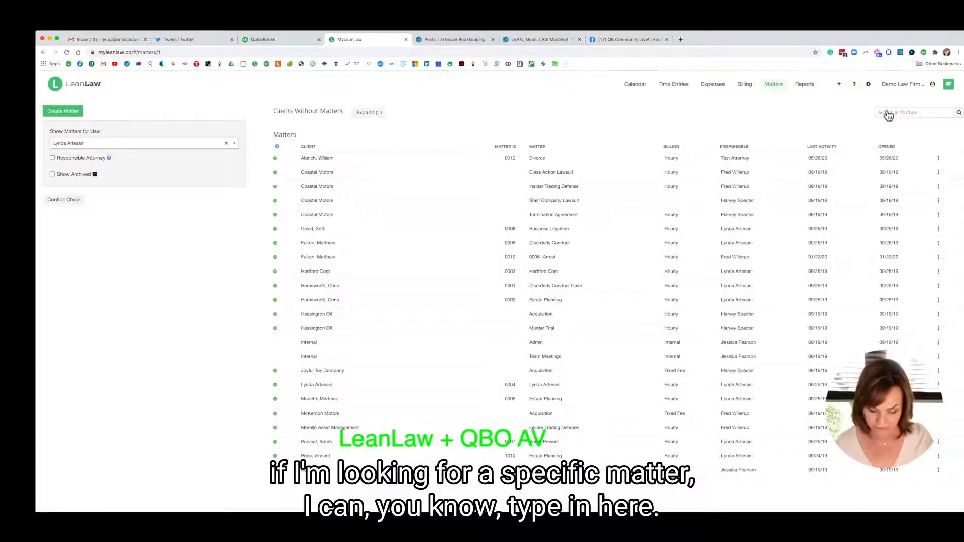
{"action": "left_click", "coordinate": [887, 111]}
{"action": "type", "text": "seth"}
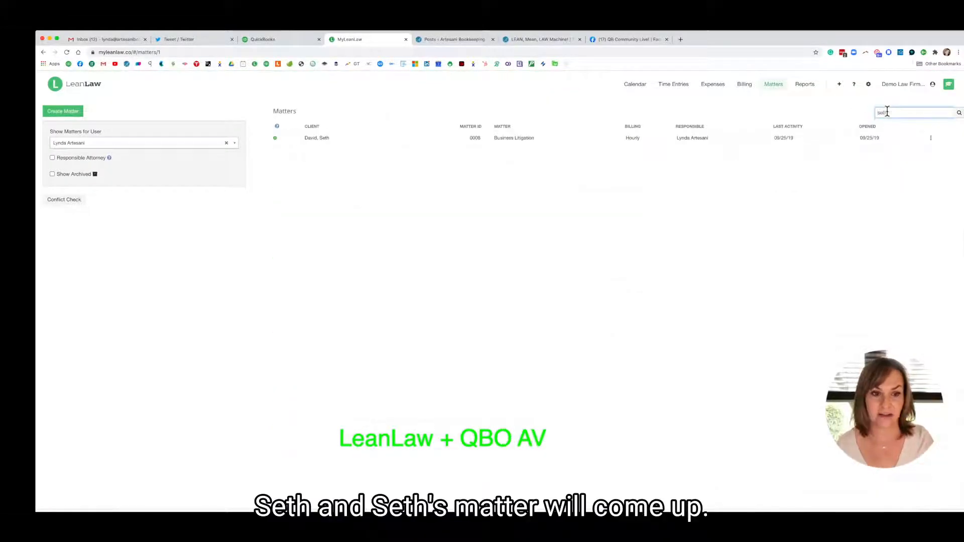
{"action": "left_click", "coordinate": [501, 141]}
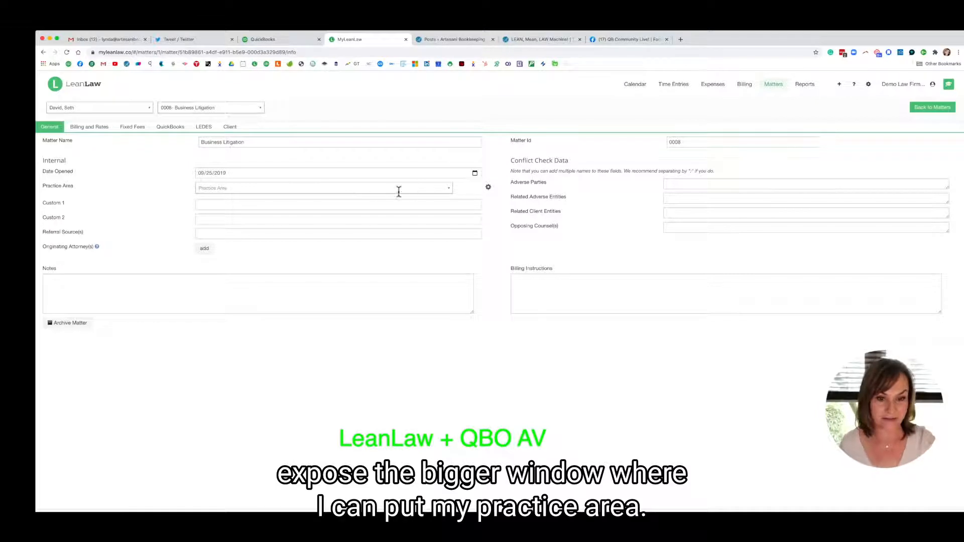
Set the matter's practice area to General Business and add the first listed attorney as originating attorney
{"action": "left_click", "coordinate": [450, 189]}
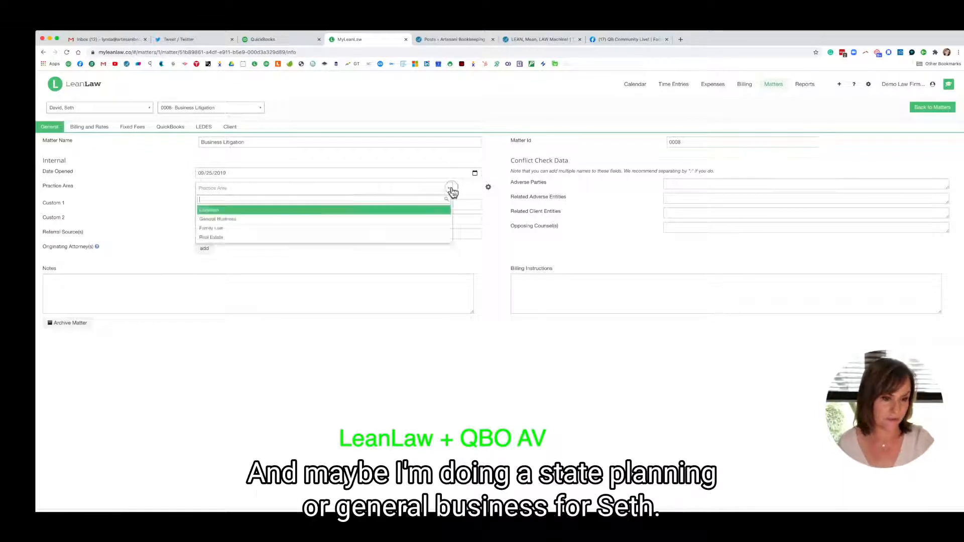
{"action": "left_click", "coordinate": [212, 220]}
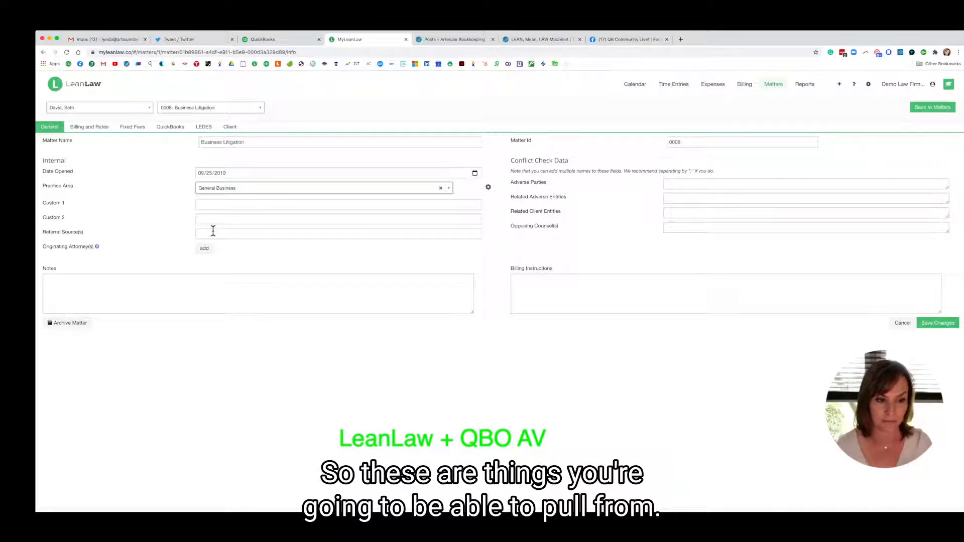
{"action": "left_click", "coordinate": [202, 249]}
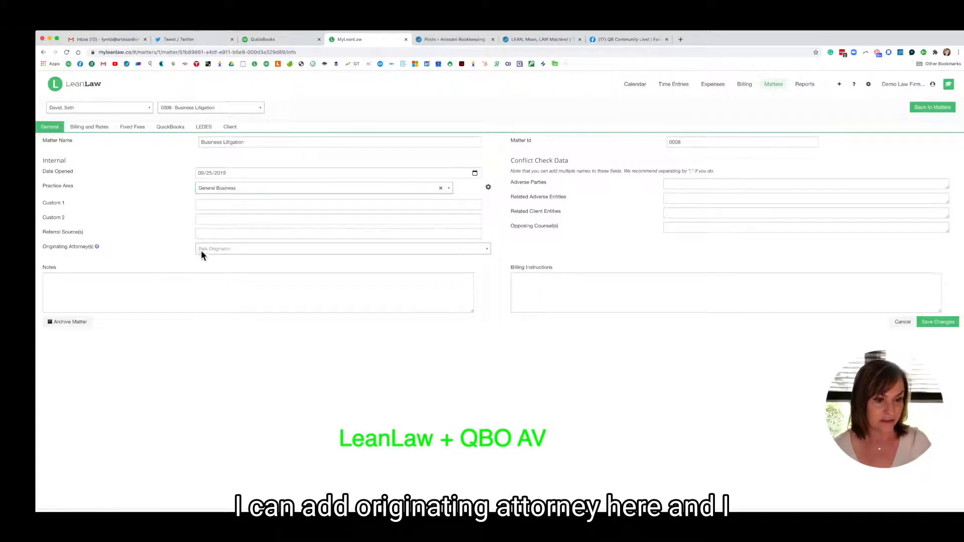
{"action": "left_click", "coordinate": [485, 251]}
{"action": "left_click", "coordinate": [260, 251]}
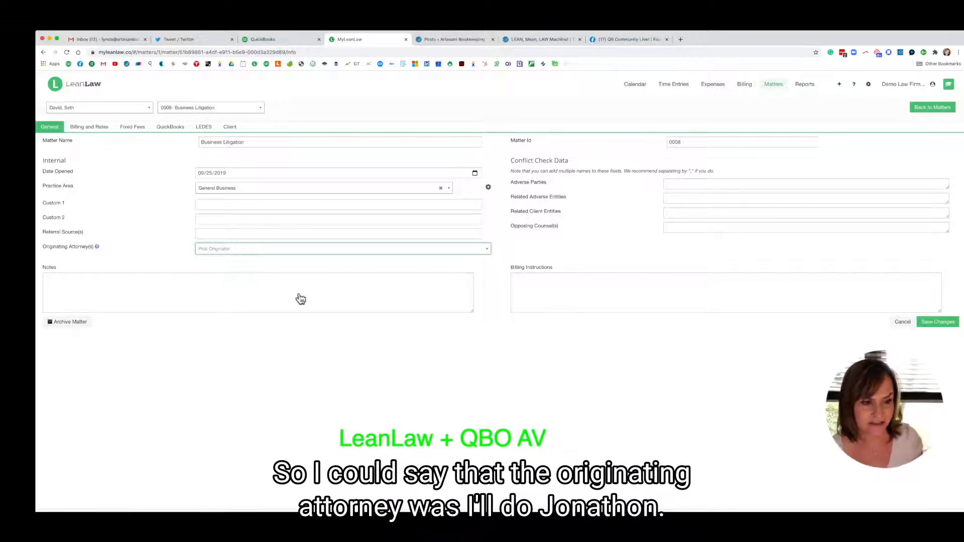
{"action": "left_click", "coordinate": [483, 250]}
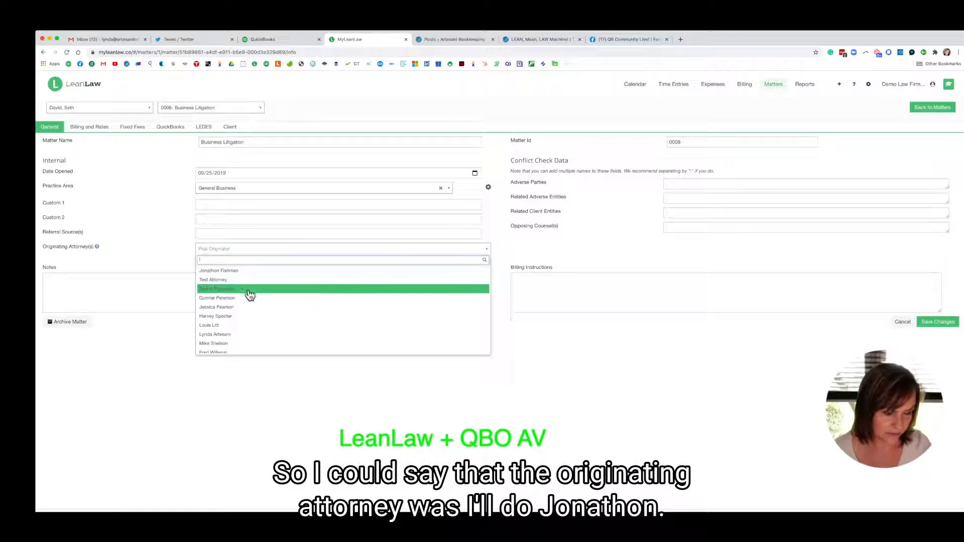
{"action": "left_click", "coordinate": [230, 272]}
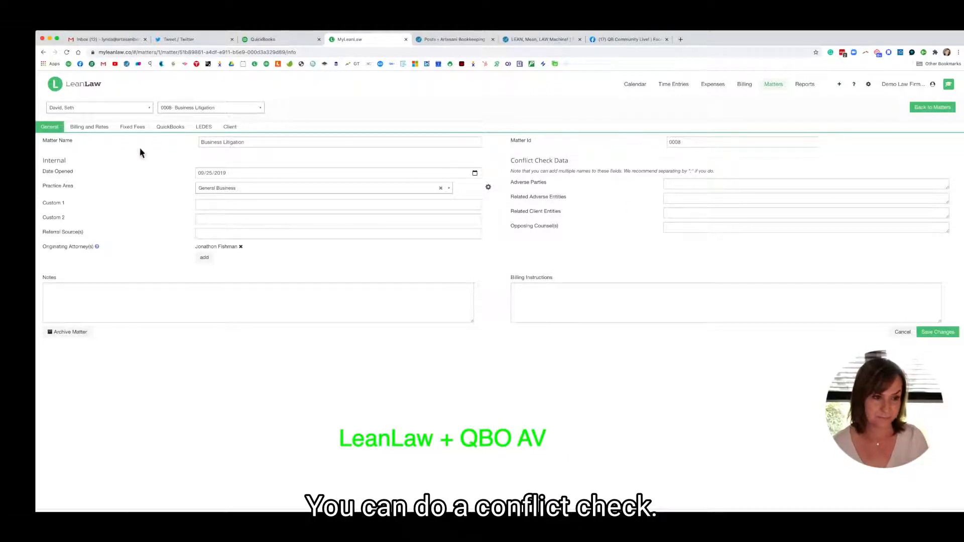
Set the originating attorney's hourly rate on the matter to 350 and save, updating the open entries
{"action": "left_click", "coordinate": [89, 128]}
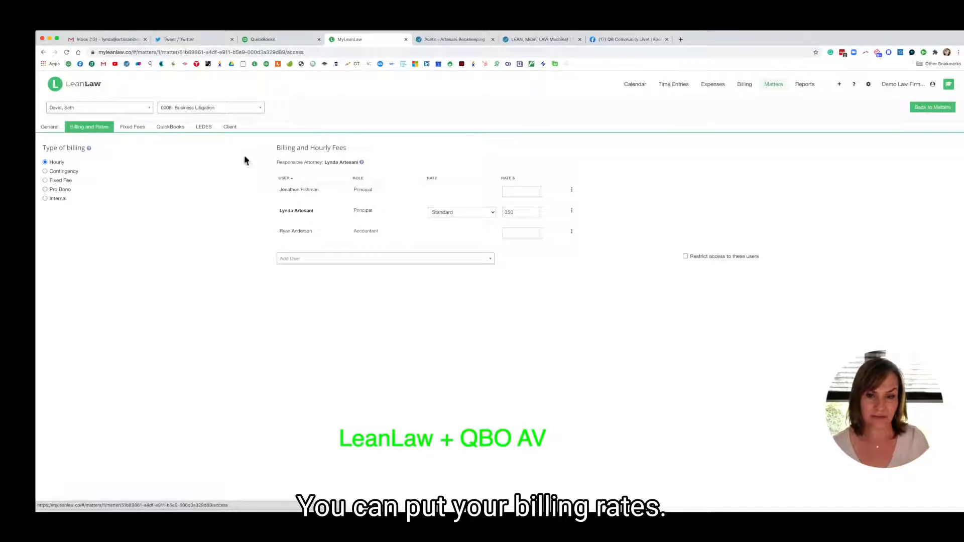
{"action": "left_click", "coordinate": [536, 193]}
{"action": "left_click_drag", "start_coordinate": [504, 192], "coordinate": [508, 191]}
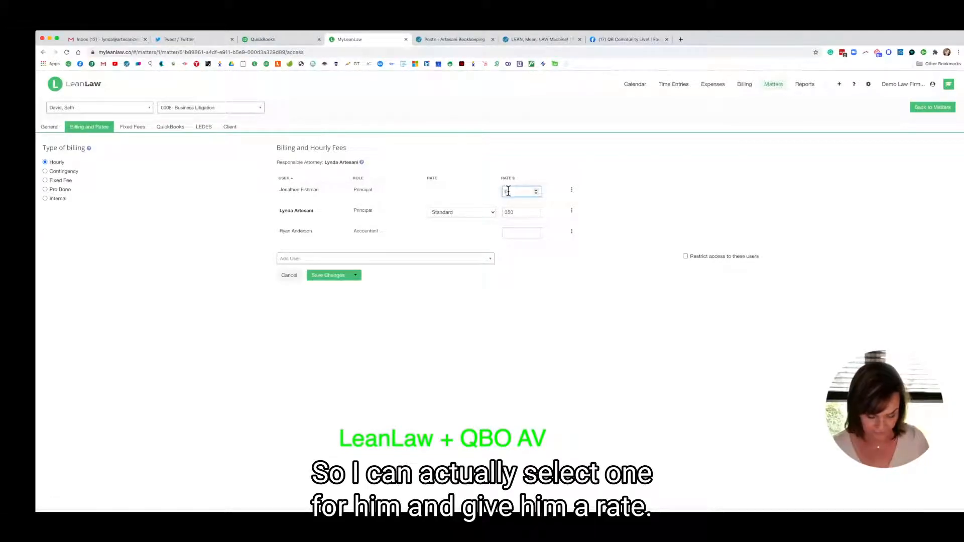
{"action": "type", "text": "350"}
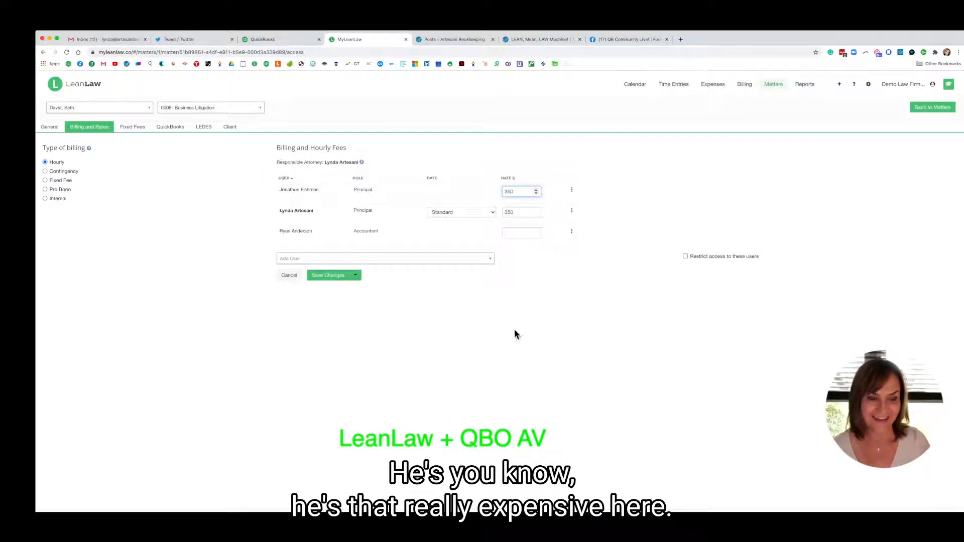
{"action": "left_click", "coordinate": [329, 276]}
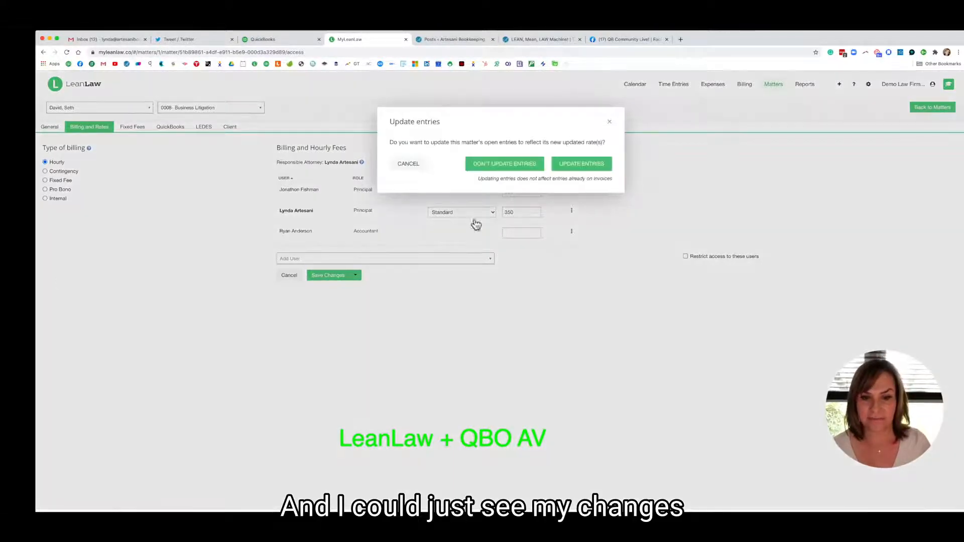
{"action": "left_click", "coordinate": [567, 168]}
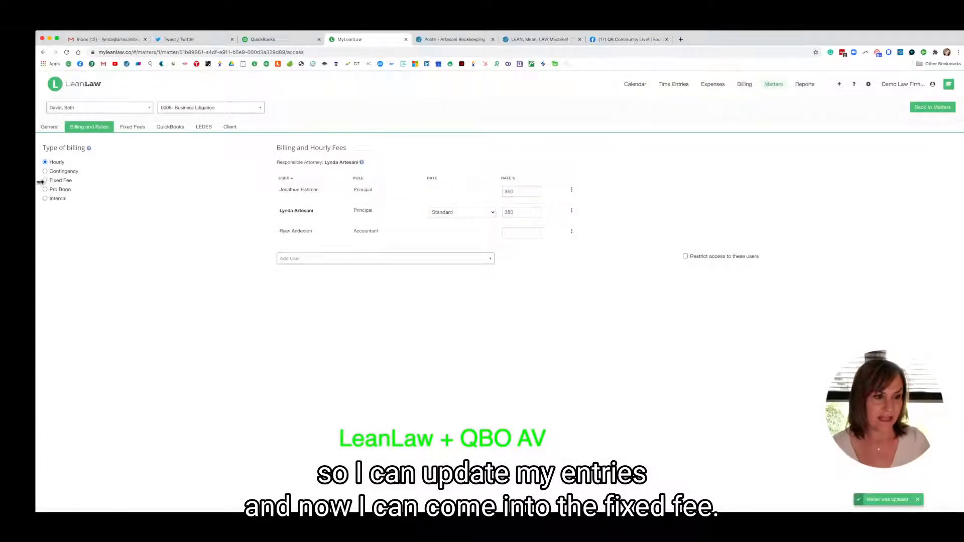
Switch the matter's QuickBooks accounting type to Client Accounting and view its LEDES billing settings
{"action": "left_click", "coordinate": [140, 129]}
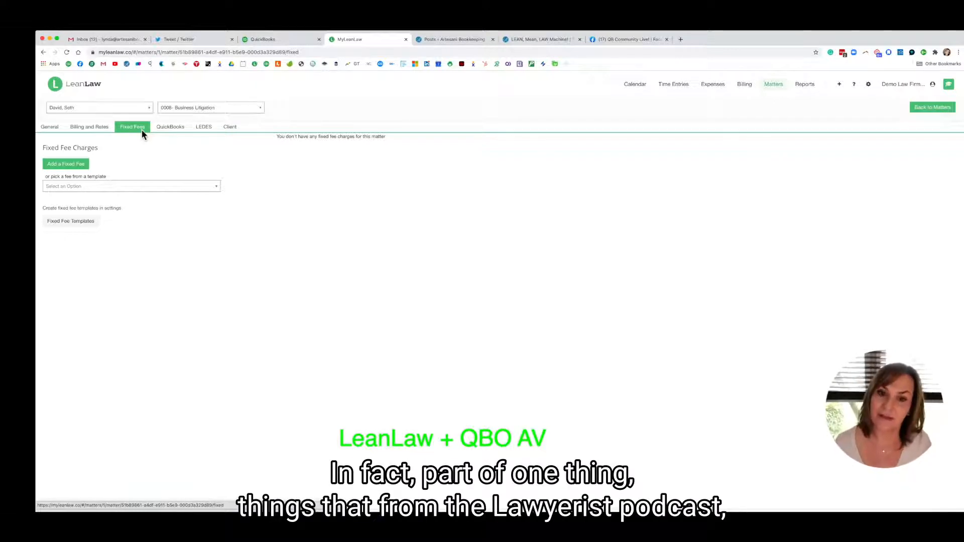
{"action": "left_click", "coordinate": [170, 127]}
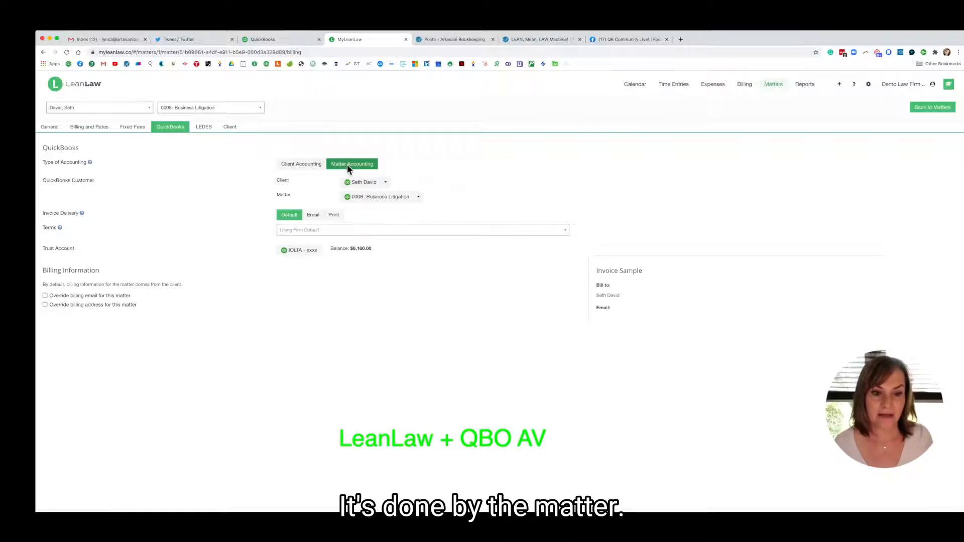
{"action": "left_click", "coordinate": [301, 168]}
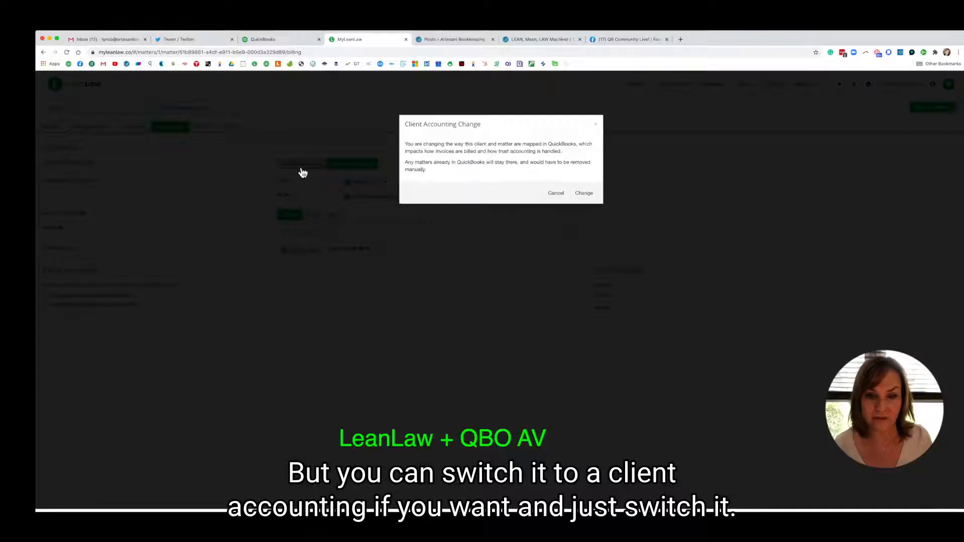
{"action": "left_click", "coordinate": [583, 193]}
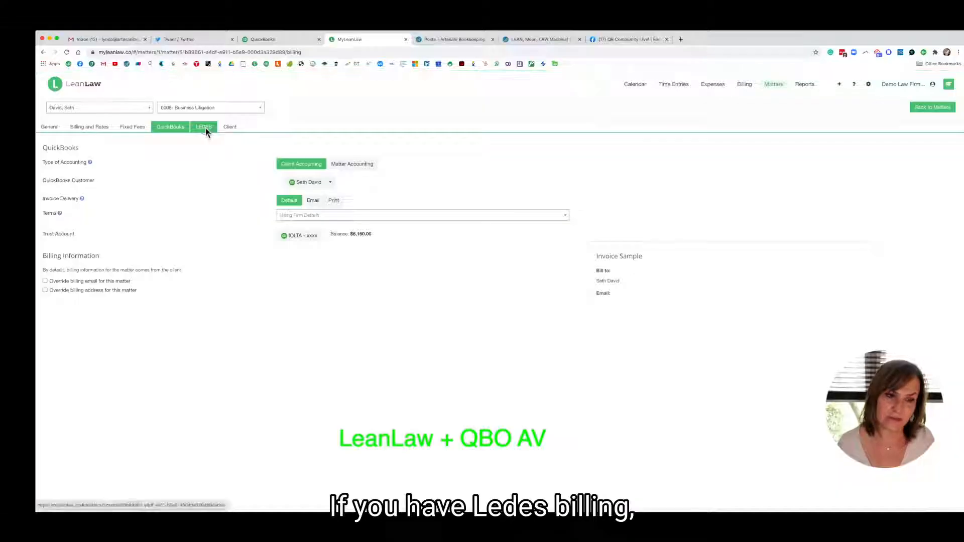
{"action": "left_click", "coordinate": [205, 128]}
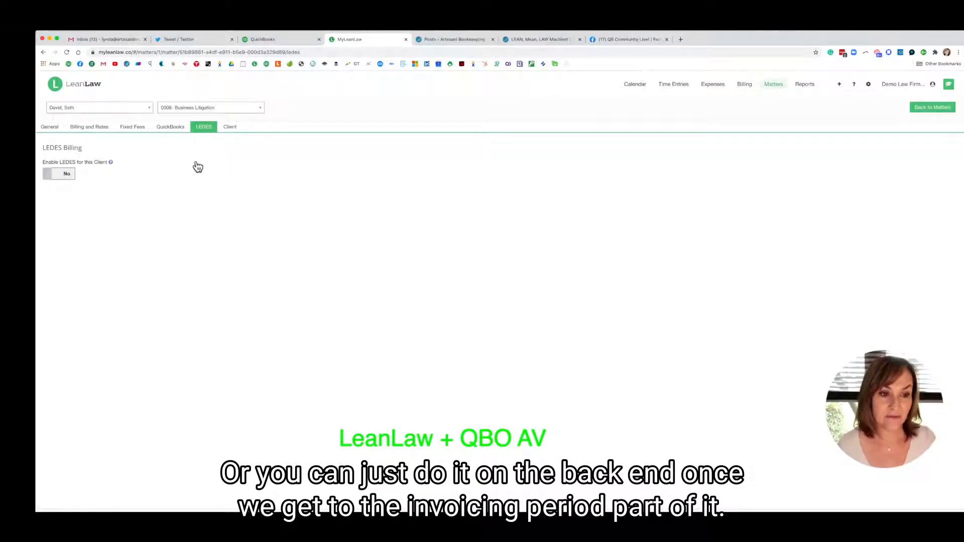
View the matter's client contact details, then open the LeanLaw settings
{"action": "left_click", "coordinate": [230, 129]}
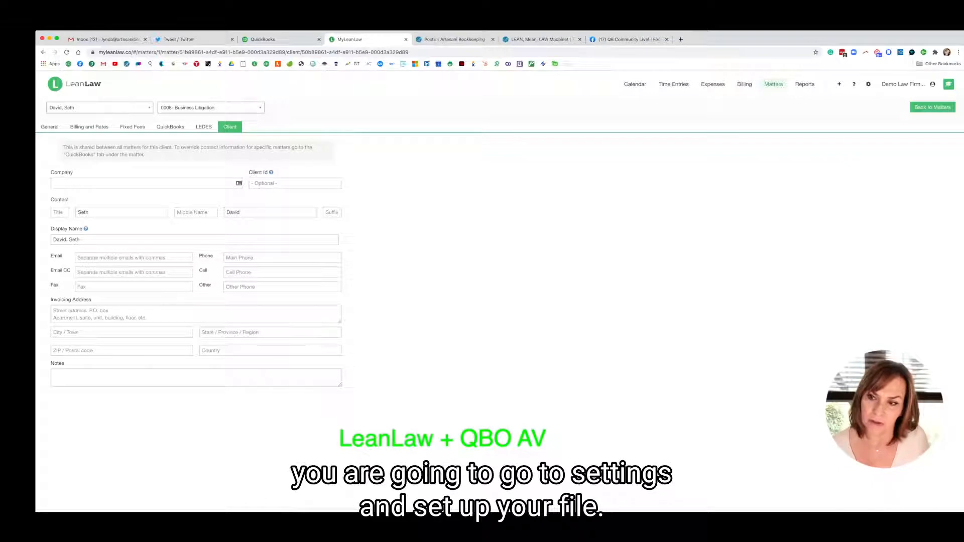
{"action": "left_click", "coordinate": [869, 84]}
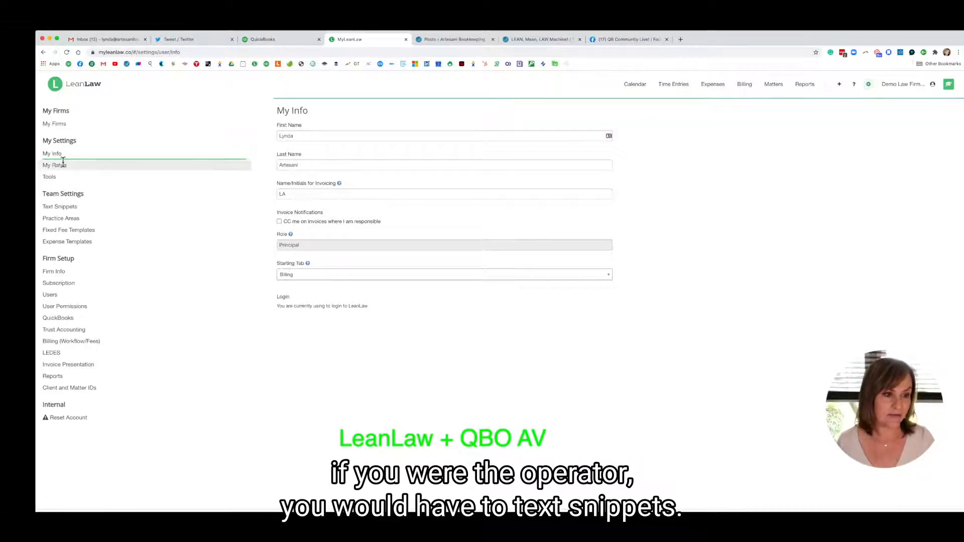
Review the firm's shared text snippets and practice areas in the team settings
{"action": "left_click", "coordinate": [78, 208]}
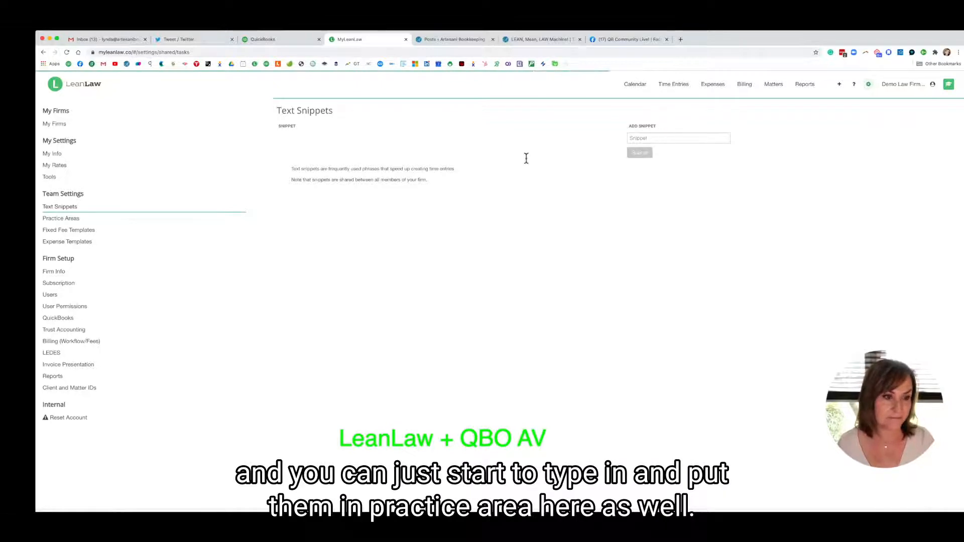
{"action": "left_click", "coordinate": [69, 220]}
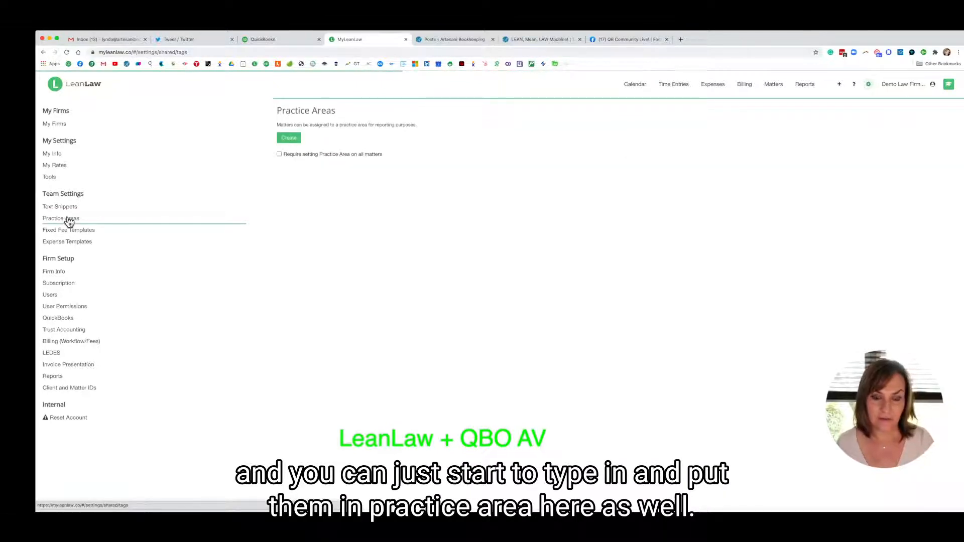
{"action": "left_click", "coordinate": [69, 218]}
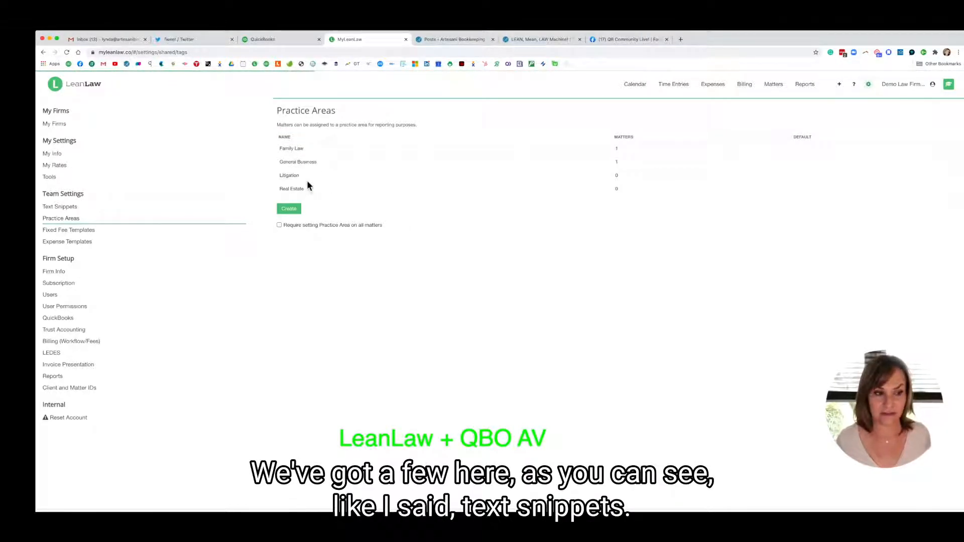
{"action": "left_click", "coordinate": [105, 210]}
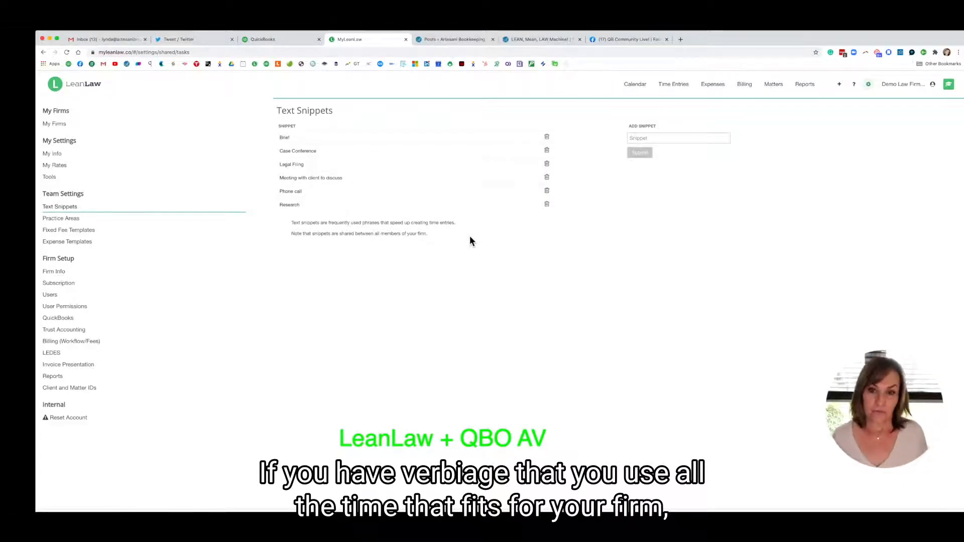
{"action": "left_click", "coordinate": [82, 220]}
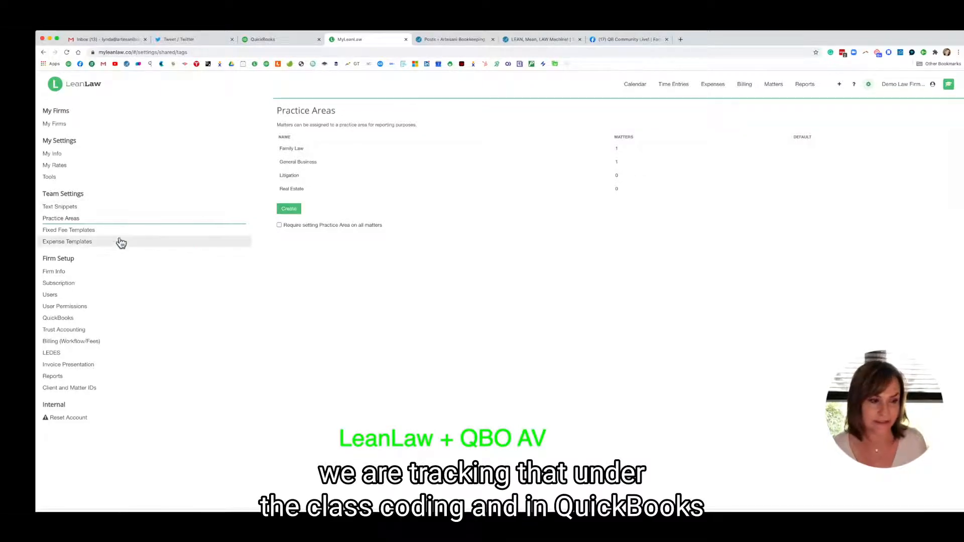
Review the fixed fee templates and the amounts in the expense templates
{"action": "left_click", "coordinate": [101, 235]}
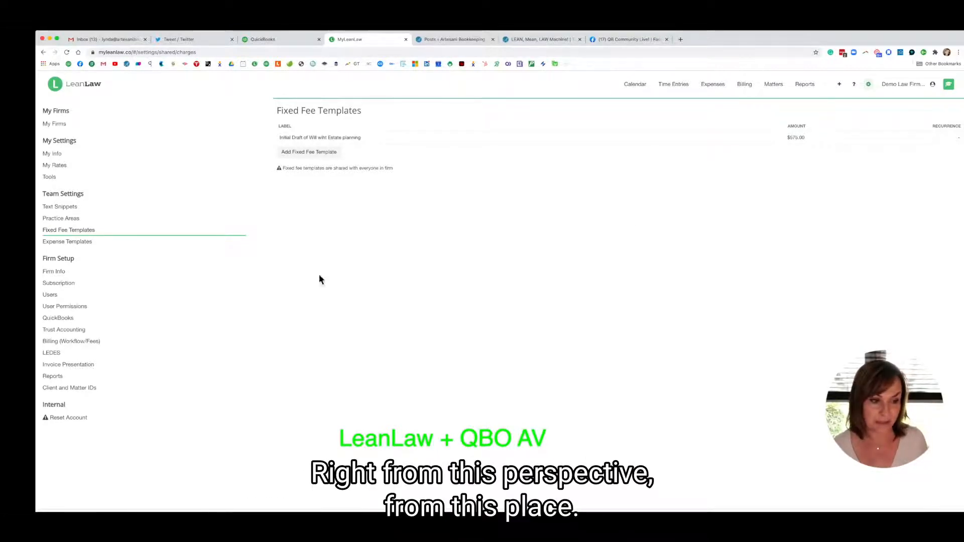
{"action": "left_click", "coordinate": [75, 244]}
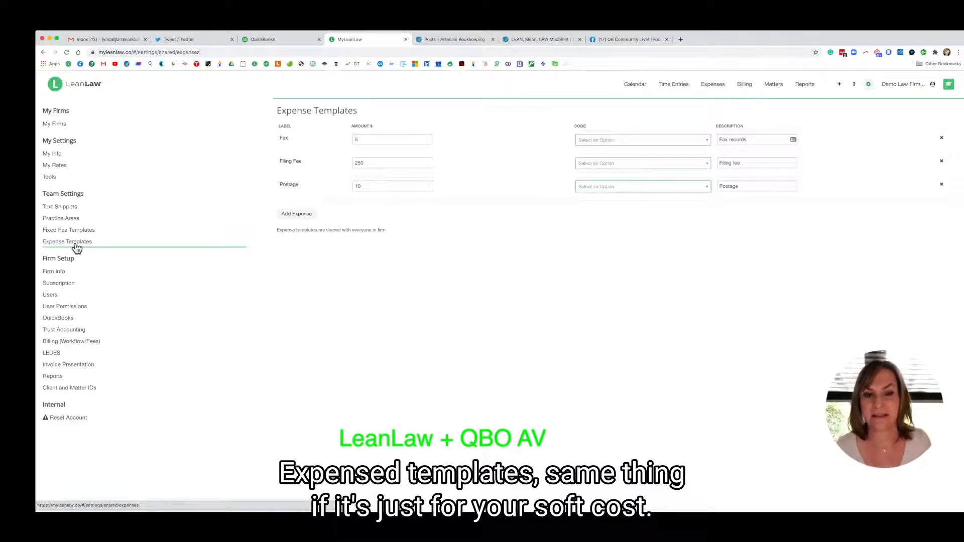
{"action": "left_click", "coordinate": [357, 140]}
{"action": "type", "text": "5"}
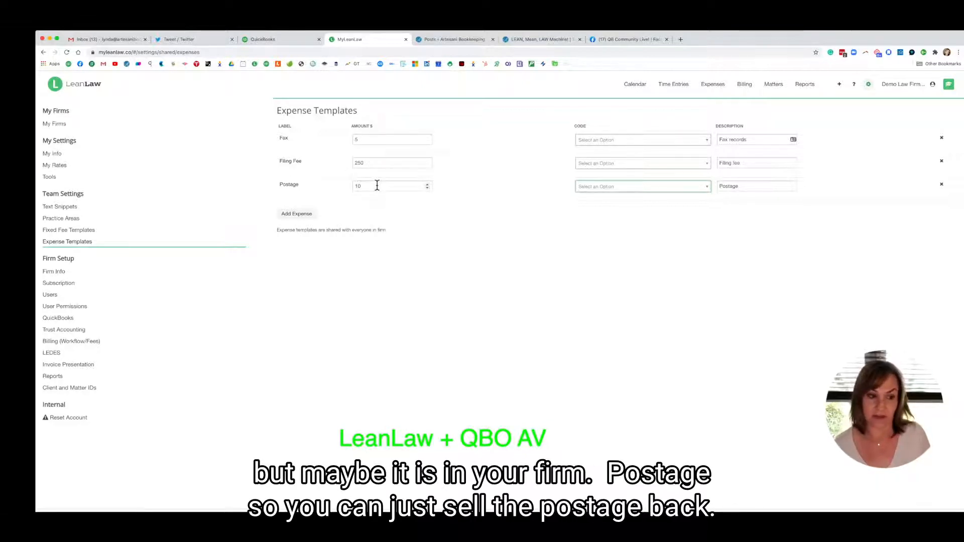
Review the firm info, checking the business type choices and the first custom matter field name
{"action": "left_click", "coordinate": [65, 271]}
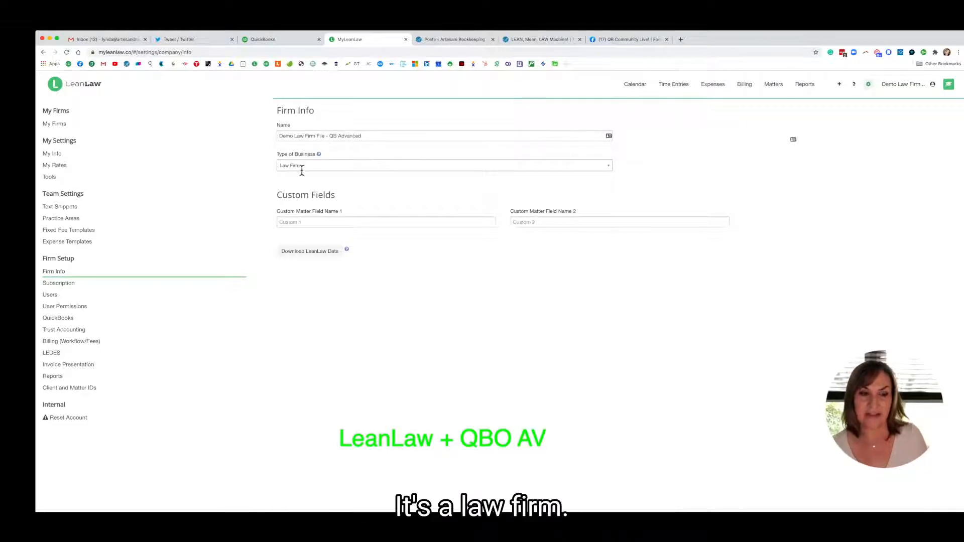
{"action": "left_click", "coordinate": [606, 171]}
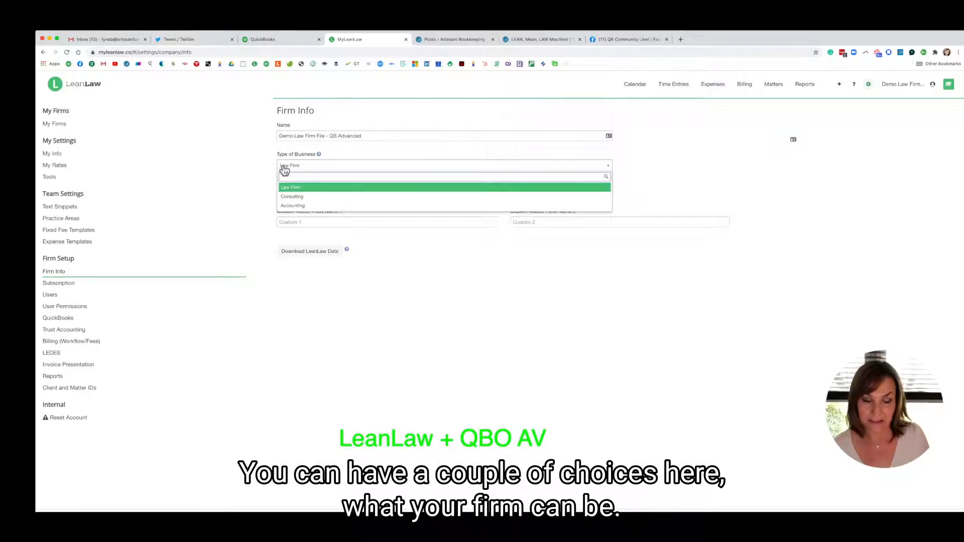
{"action": "left_click", "coordinate": [308, 223]}
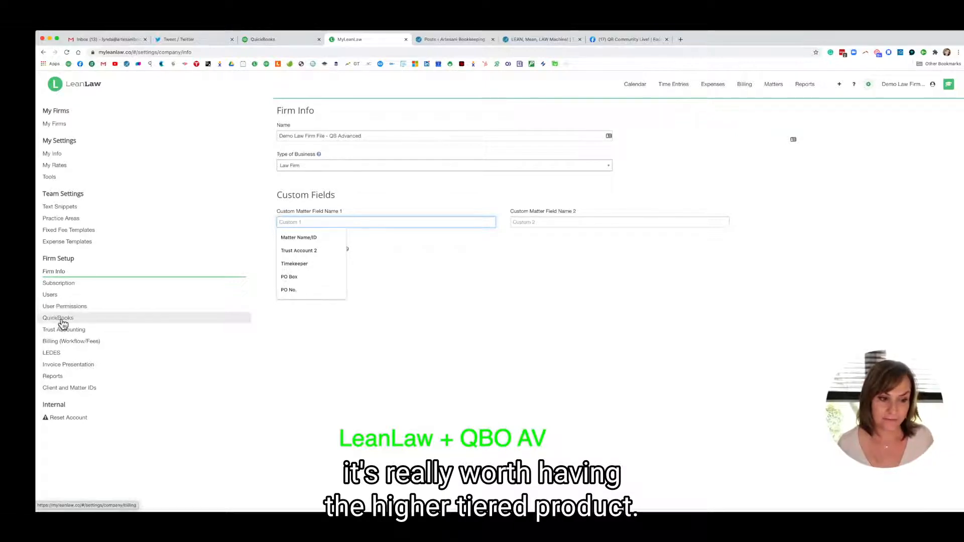
Review the QuickBooks integration settings and inspect the expense configuration without changing it
{"action": "left_click", "coordinate": [61, 321]}
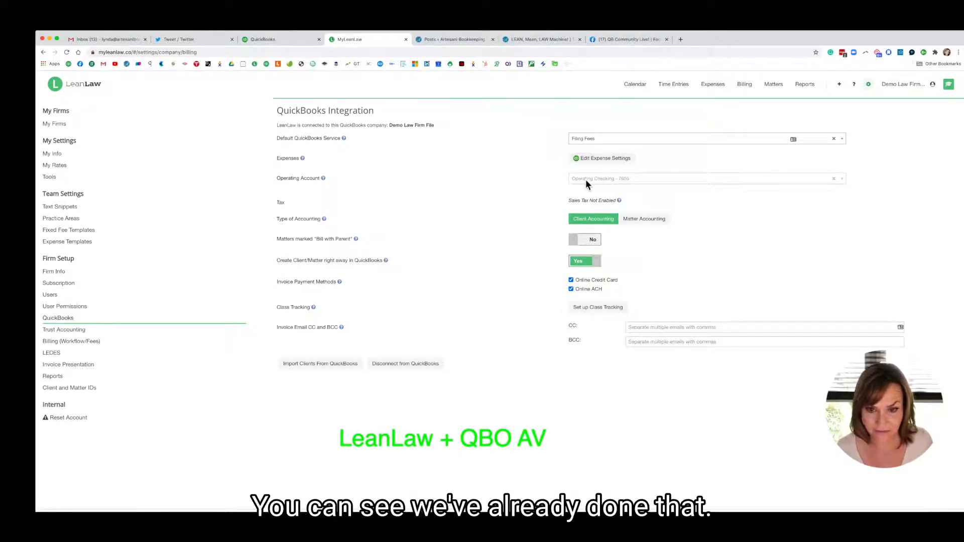
{"action": "left_click", "coordinate": [595, 159]}
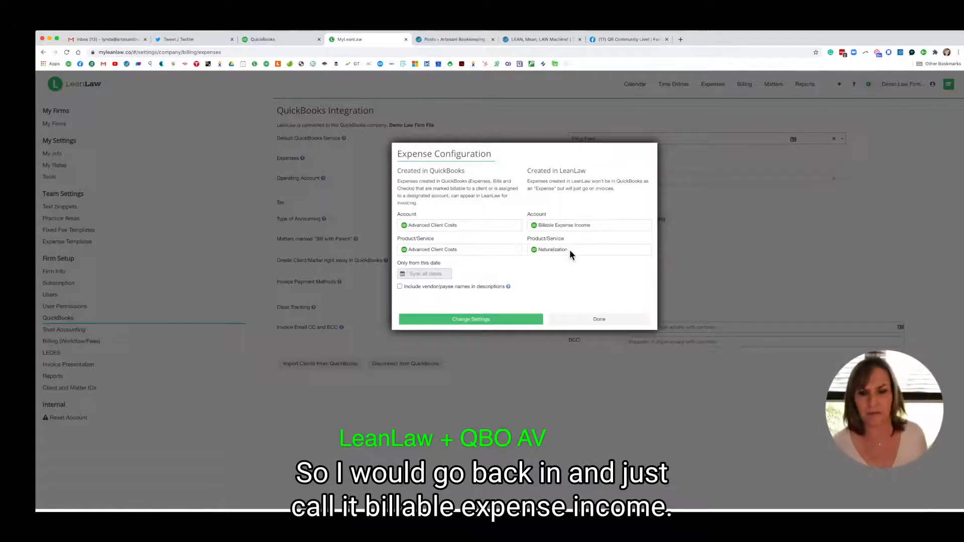
{"action": "left_click", "coordinate": [613, 321]}
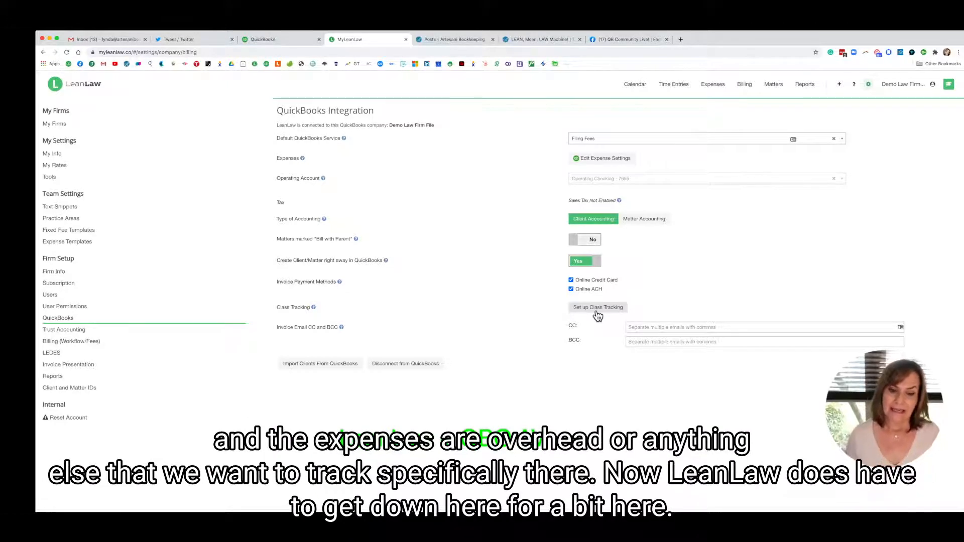
Review the trust account setup and preview the partial payment version of the invoice trust notice
{"action": "left_click", "coordinate": [90, 333]}
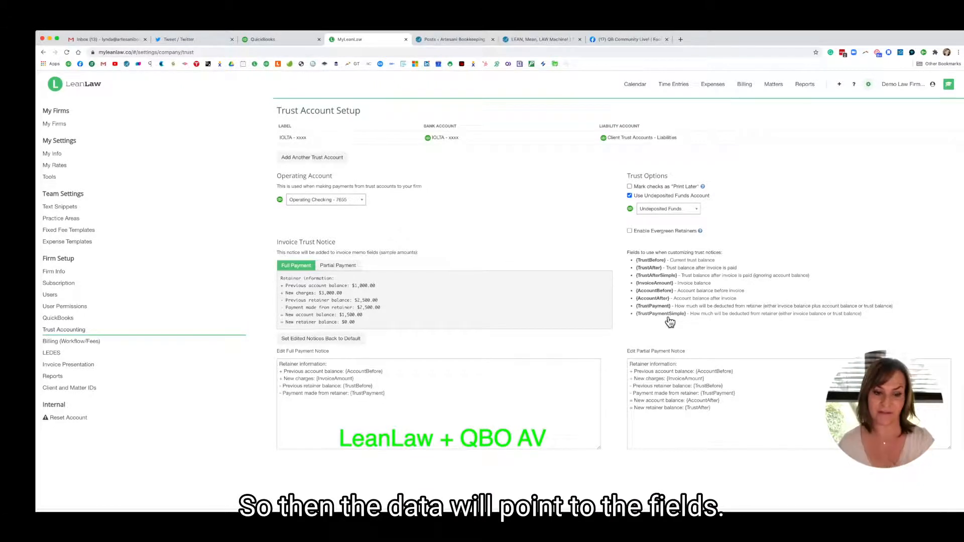
{"action": "scroll", "coordinate": [670, 322], "scroll_direction": "down", "scroll_amount": 1}
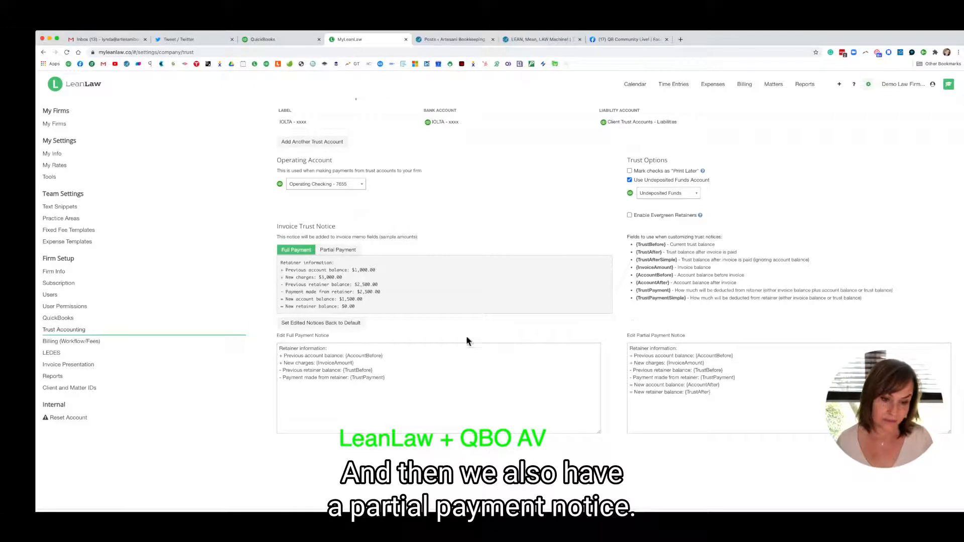
{"action": "left_click", "coordinate": [337, 250]}
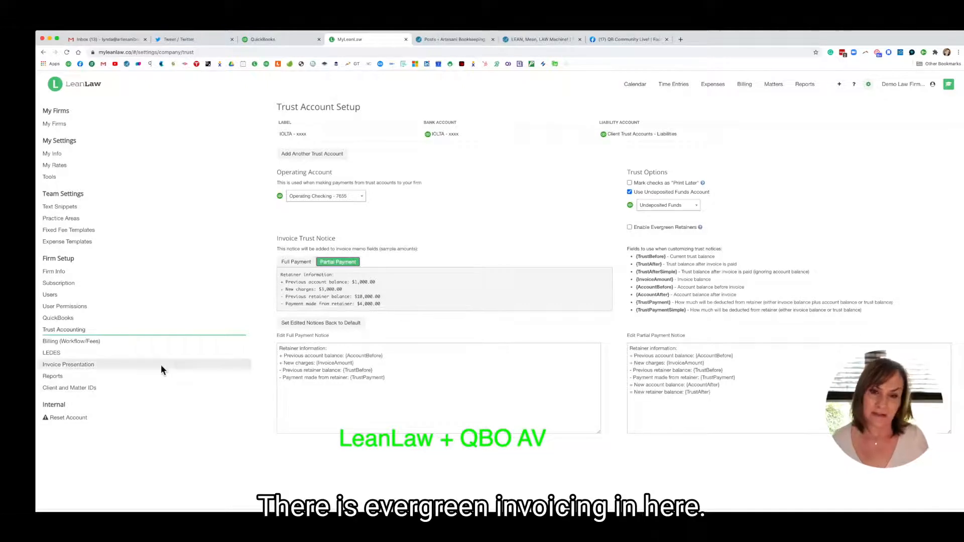
Review the firm's billing workflow and fees, and its LEDES billing settings
{"action": "left_click", "coordinate": [100, 350]}
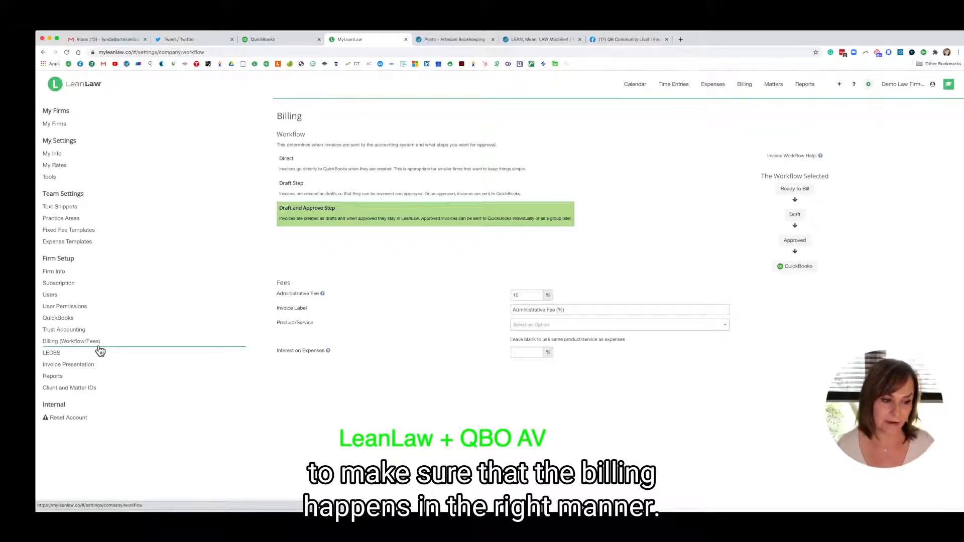
{"action": "left_click", "coordinate": [95, 354]}
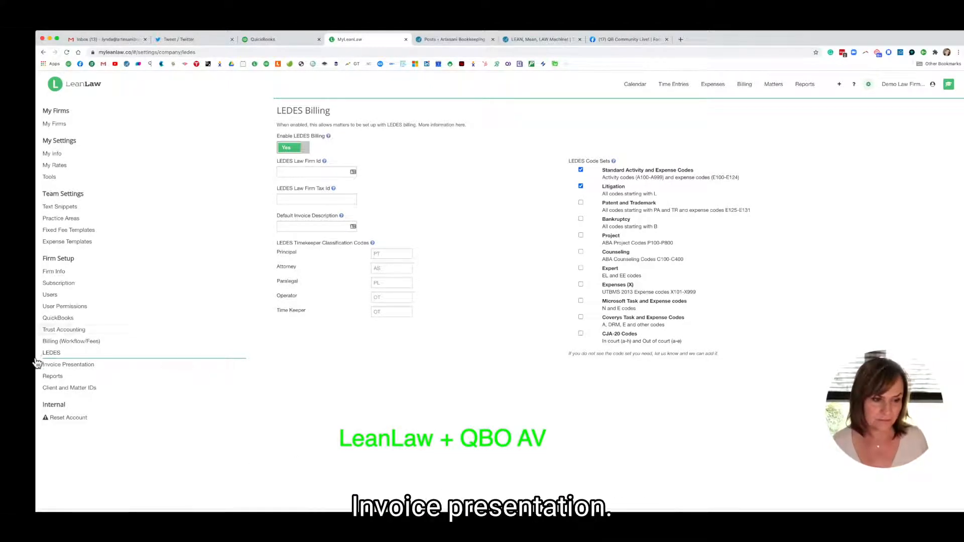
Preview the sample invoice with user names, combined billable and non-billable entries, and timekeeper detail in attachment, restoring each option
{"action": "left_click", "coordinate": [71, 366]}
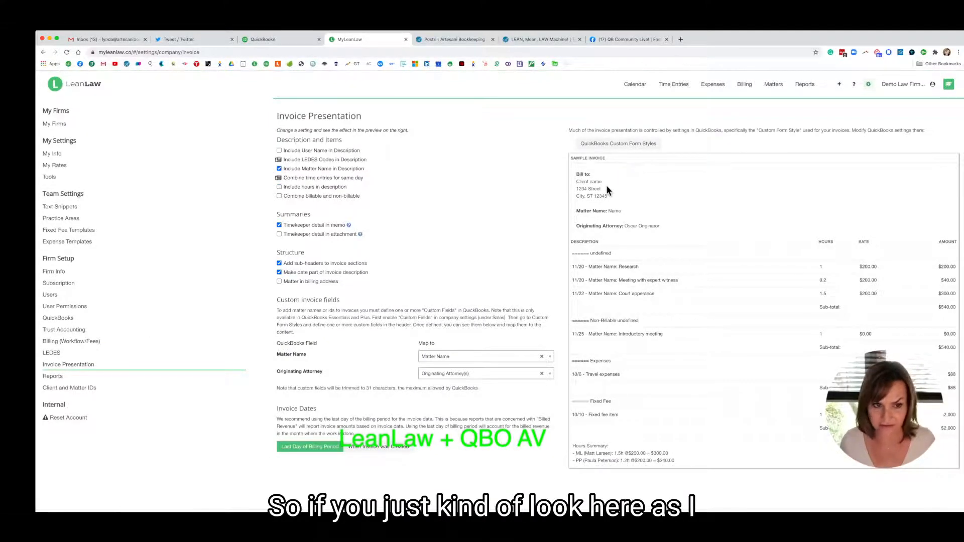
{"action": "left_click", "coordinate": [280, 151]}
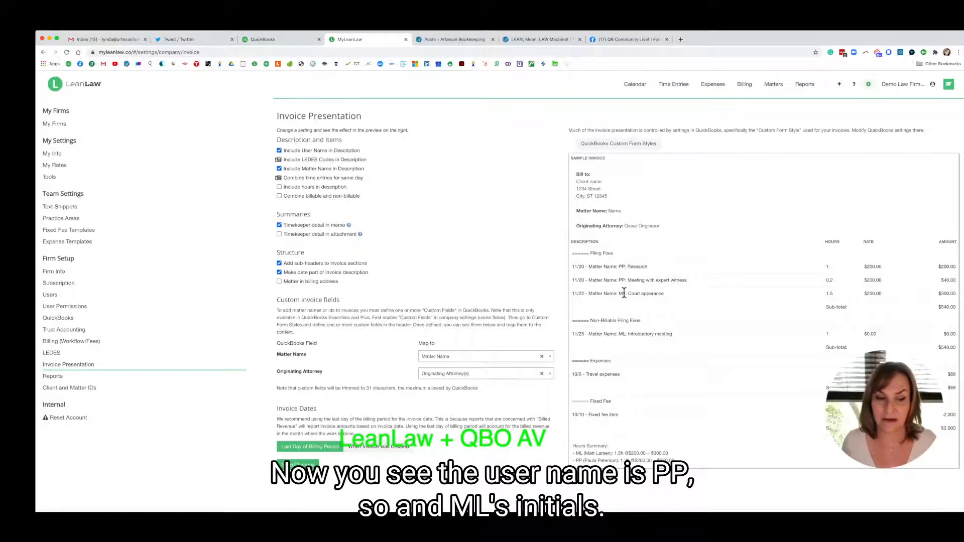
{"action": "left_click", "coordinate": [279, 151]}
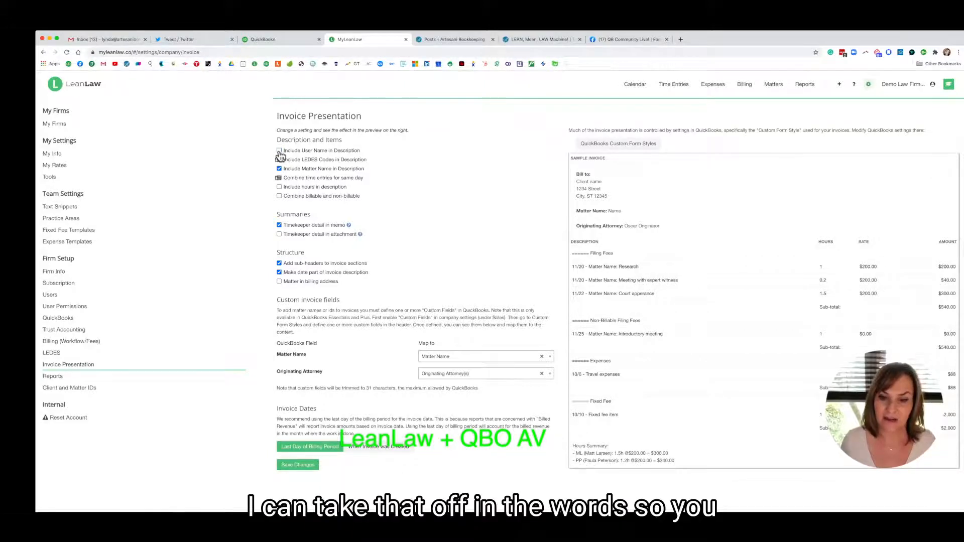
{"action": "left_click", "coordinate": [279, 196]}
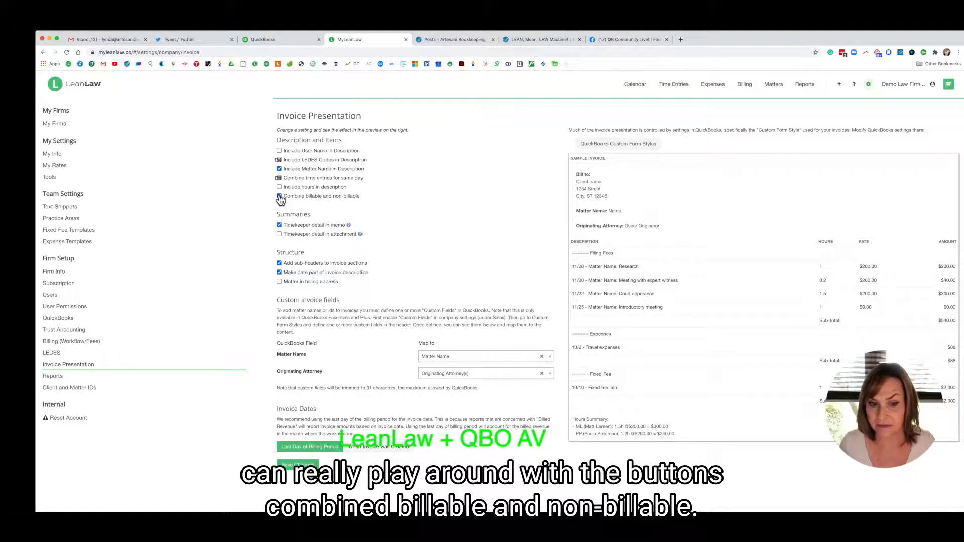
{"action": "left_click", "coordinate": [279, 196]}
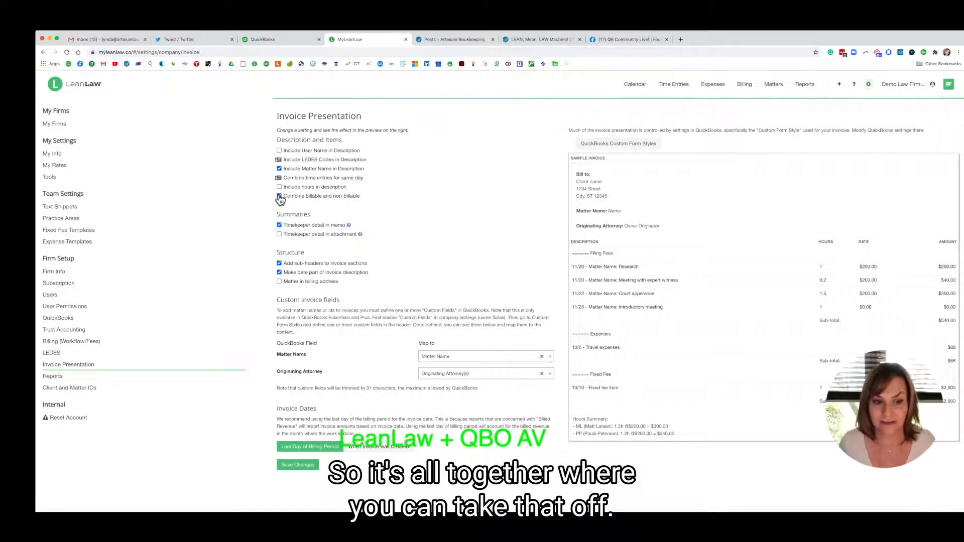
{"action": "left_click", "coordinate": [279, 234]}
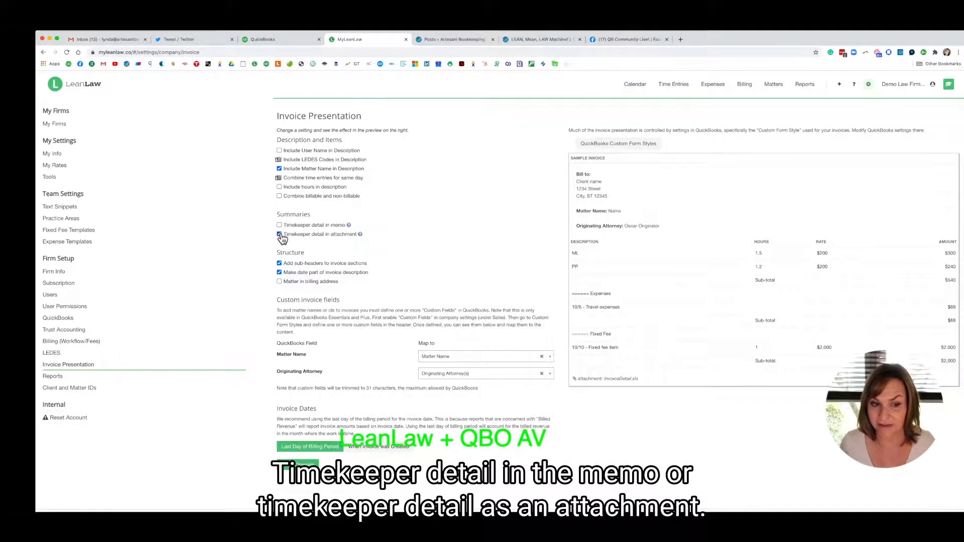
{"action": "left_click", "coordinate": [279, 226]}
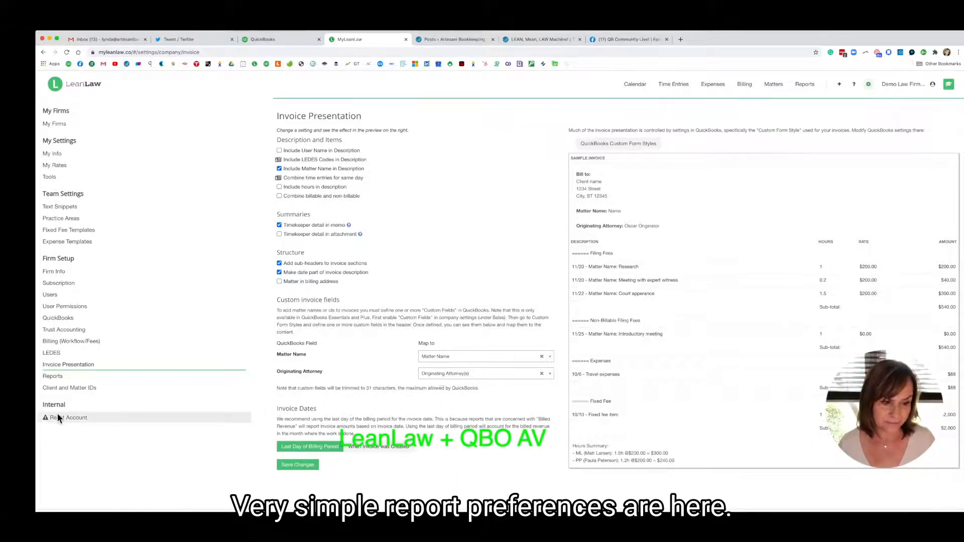
Review the revenue allocation settings for reports and the numbering options for client and matter IDs
{"action": "left_click", "coordinate": [63, 380]}
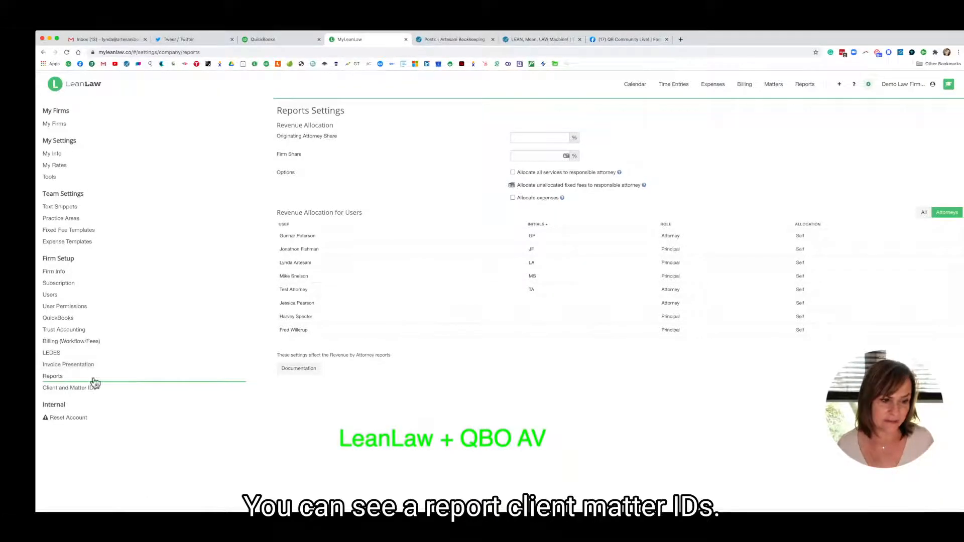
{"action": "left_click", "coordinate": [73, 389]}
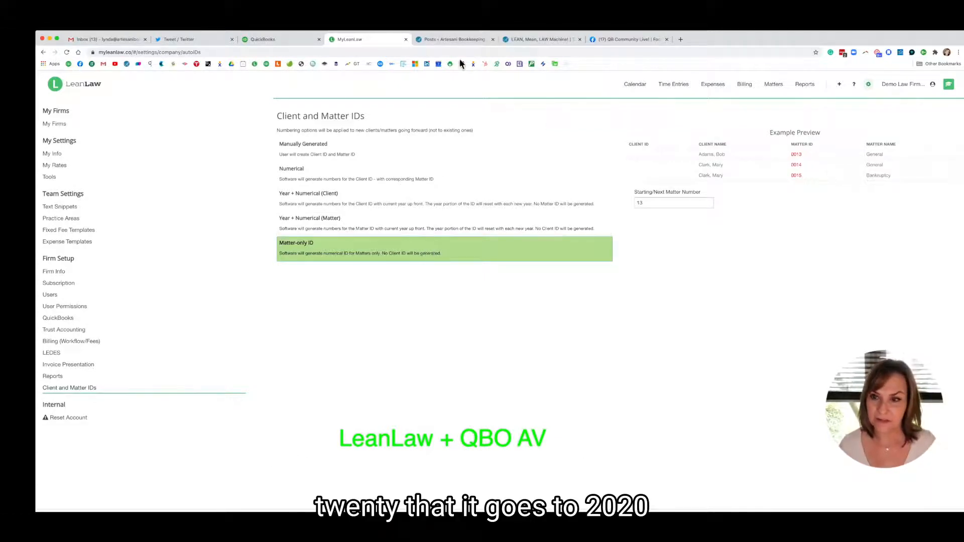
Run the Billable by Client and Matter report for Last Year with the user filter cleared, and return to the report list
{"action": "left_click", "coordinate": [805, 85]}
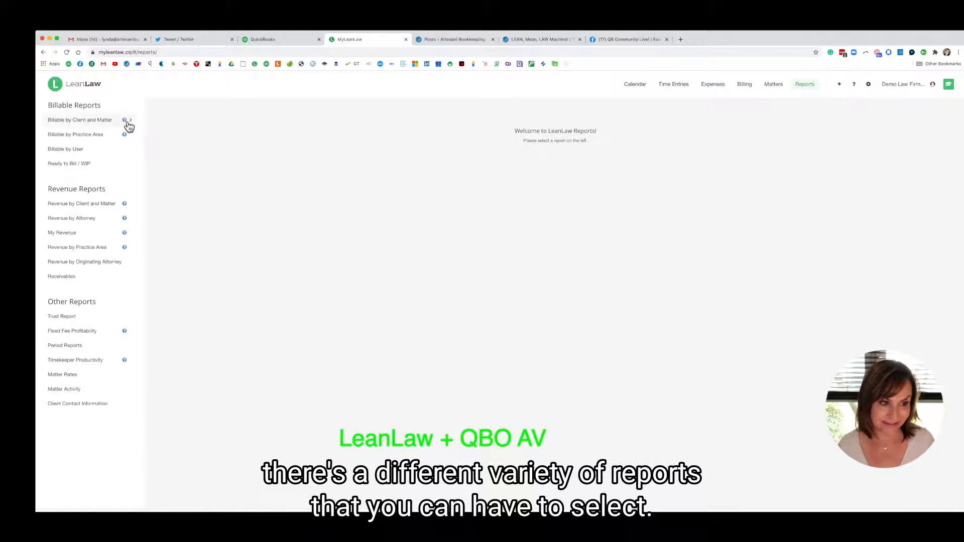
{"action": "left_click", "coordinate": [93, 122]}
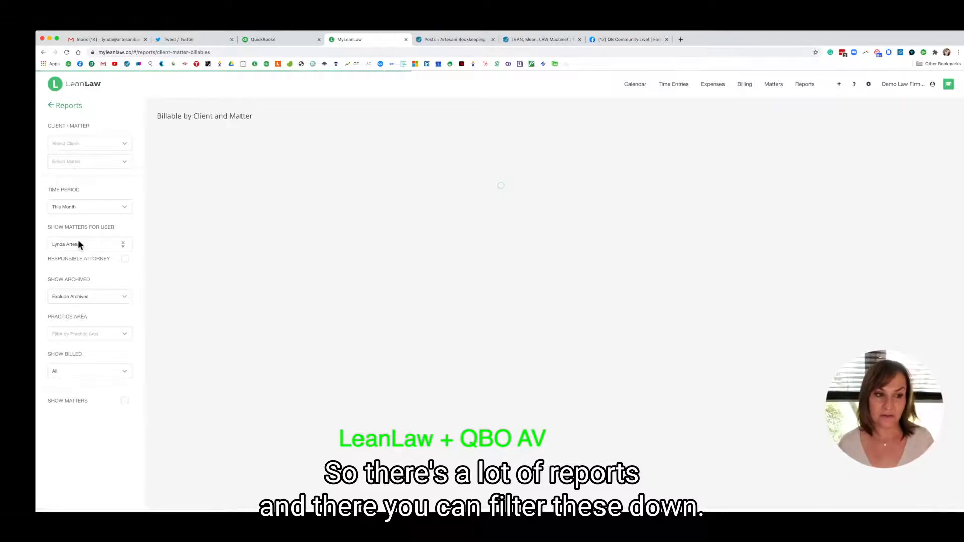
{"action": "left_click", "coordinate": [122, 209]}
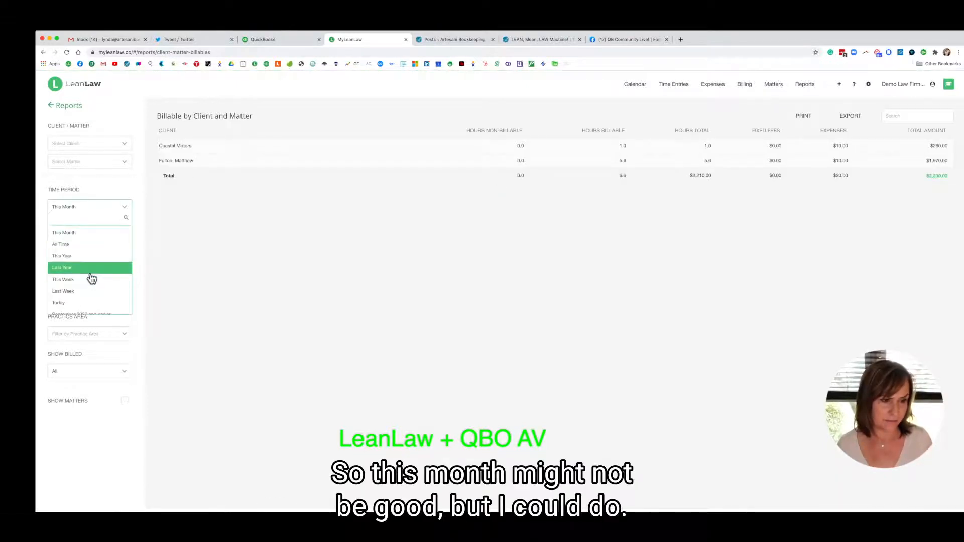
{"action": "scroll", "coordinate": [85, 299], "scroll_direction": "down", "scroll_amount": 5}
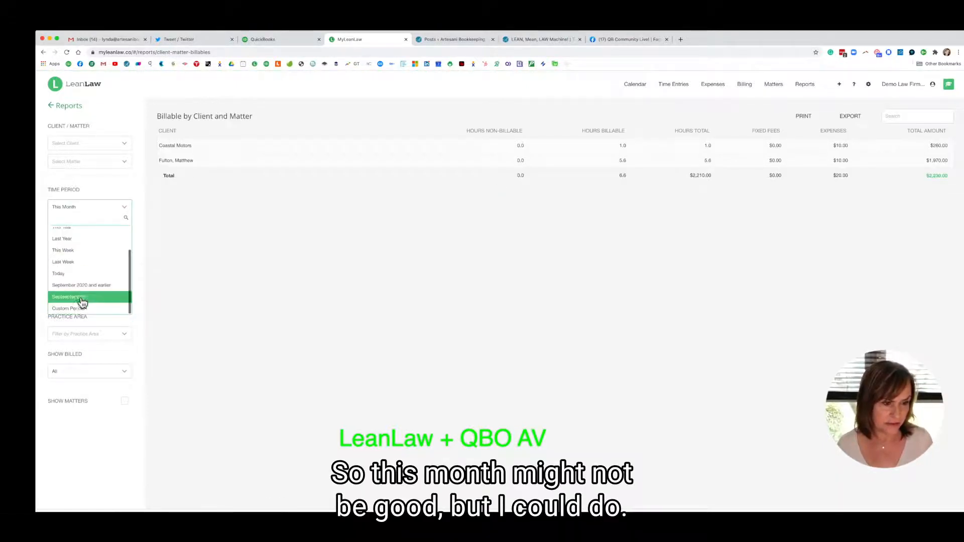
{"action": "scroll", "coordinate": [82, 254], "scroll_direction": "up", "scroll_amount": 2}
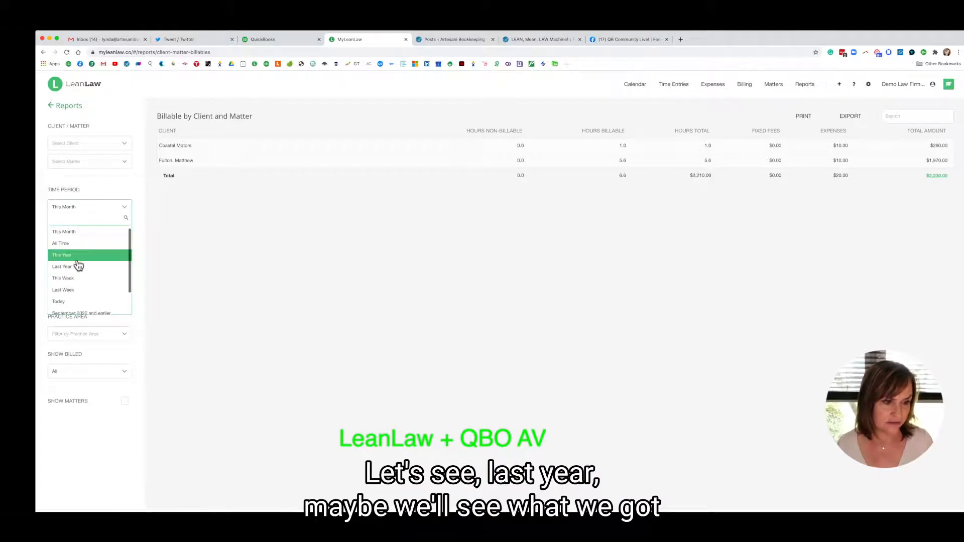
{"action": "left_click", "coordinate": [77, 267]}
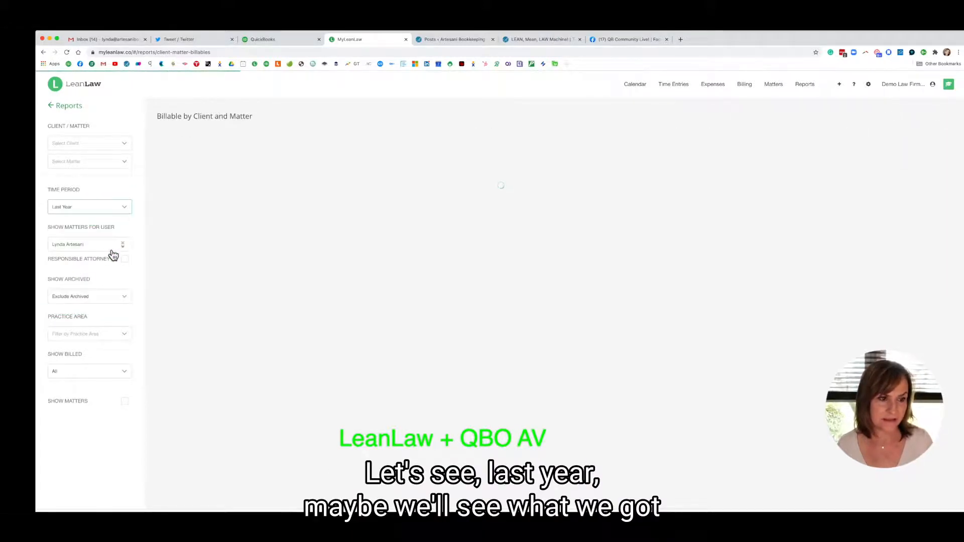
{"action": "left_click", "coordinate": [123, 245]}
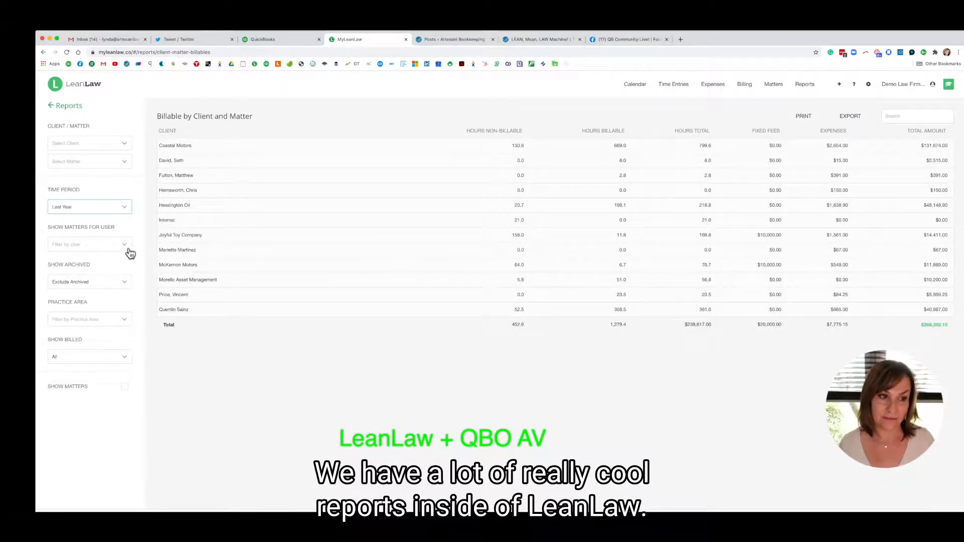
{"action": "left_click", "coordinate": [52, 106]}
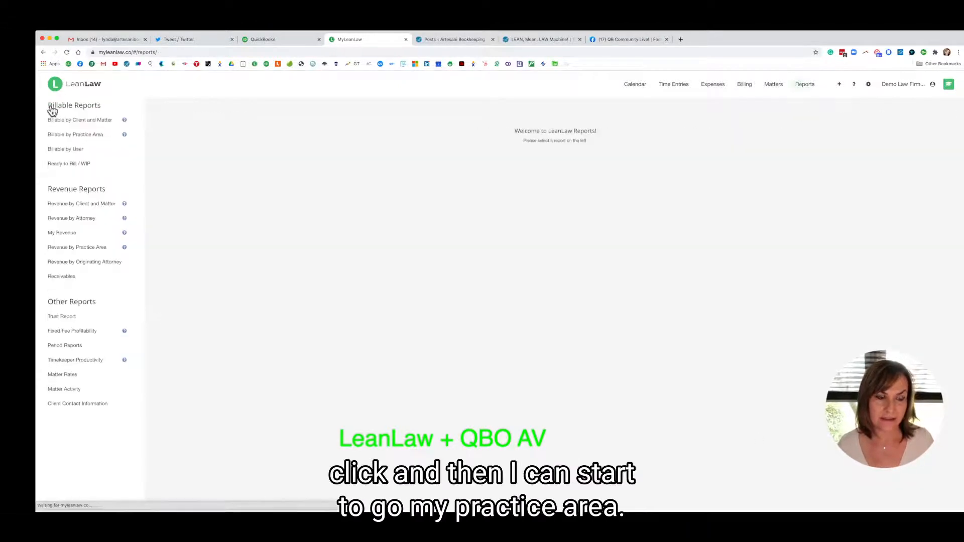
Review the Billable by Practice Area report and its options for archived matters
{"action": "left_click", "coordinate": [94, 135]}
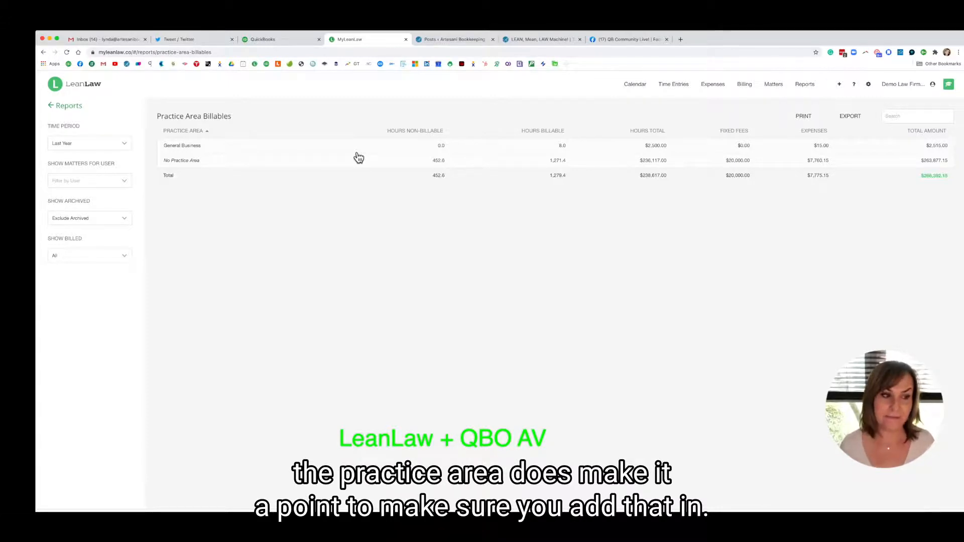
{"action": "left_click", "coordinate": [119, 222]}
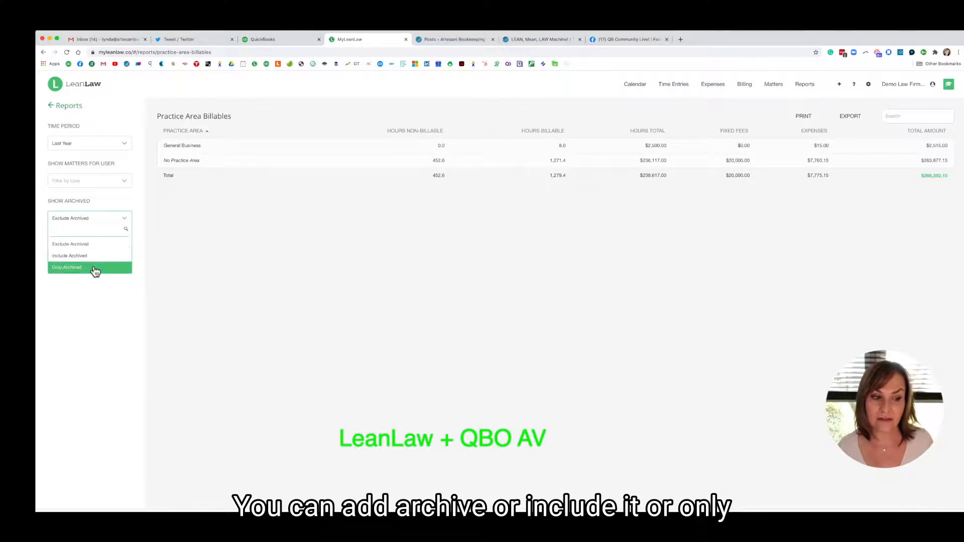
{"action": "left_click", "coordinate": [50, 105]}
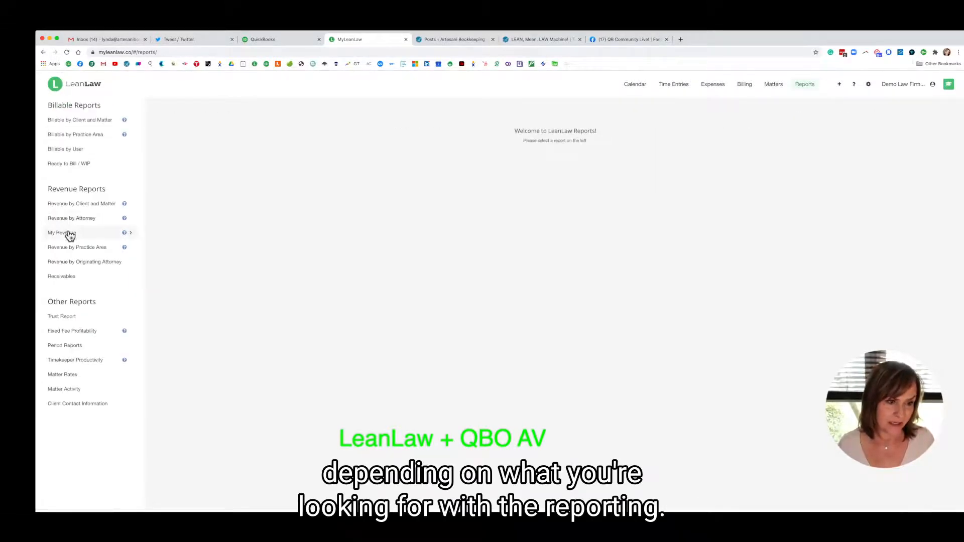
Review the Ready to Bill / WIP report and the Revenue by Client and Matter report
{"action": "left_click", "coordinate": [80, 164]}
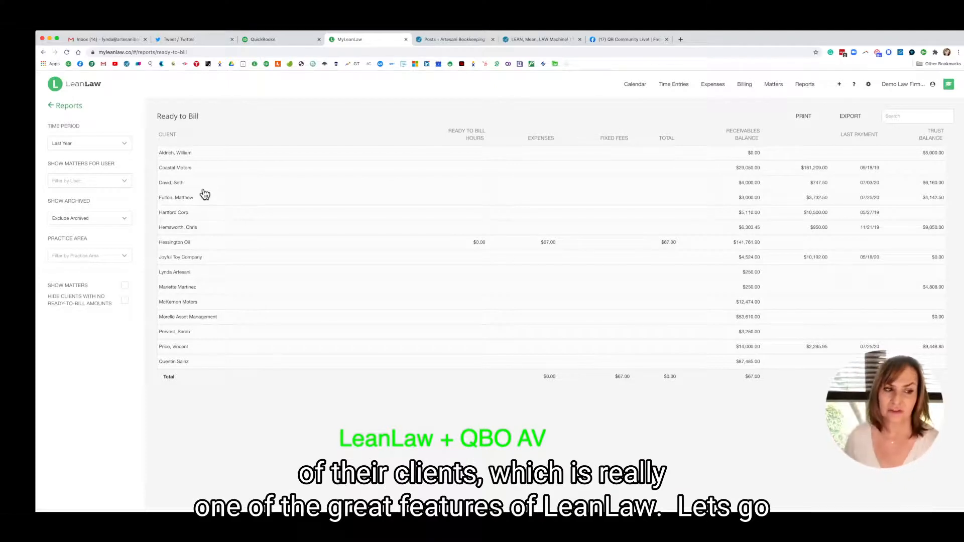
{"action": "left_click", "coordinate": [59, 107]}
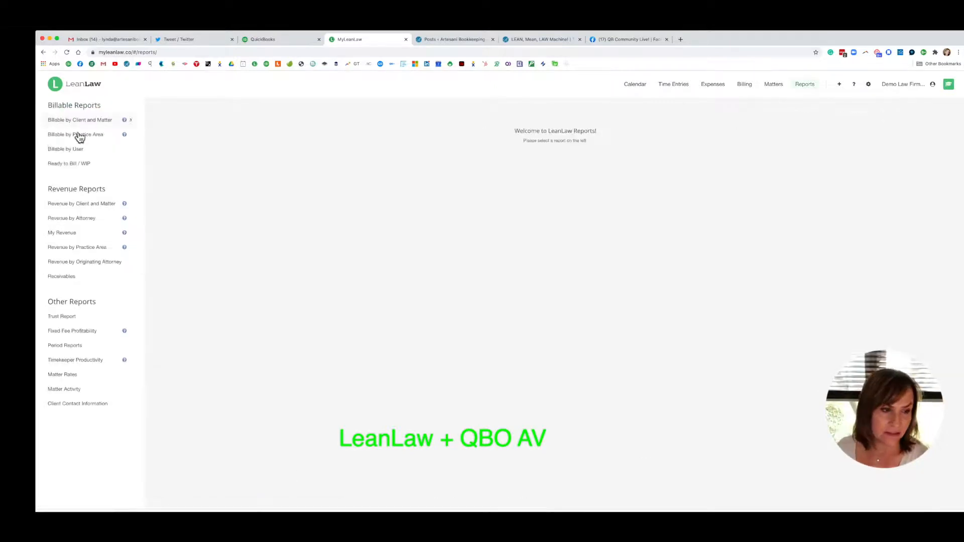
{"action": "left_click", "coordinate": [104, 207]}
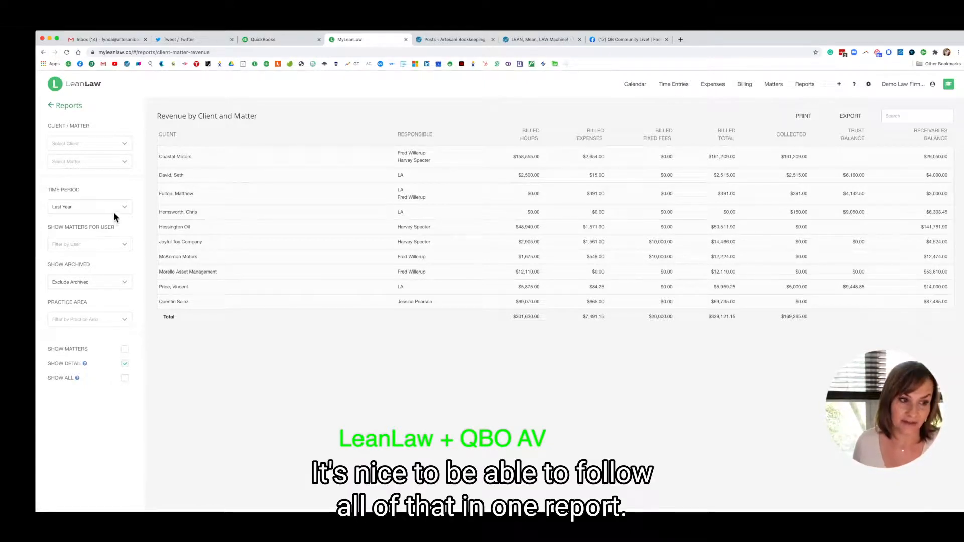
{"action": "left_click", "coordinate": [51, 105]}
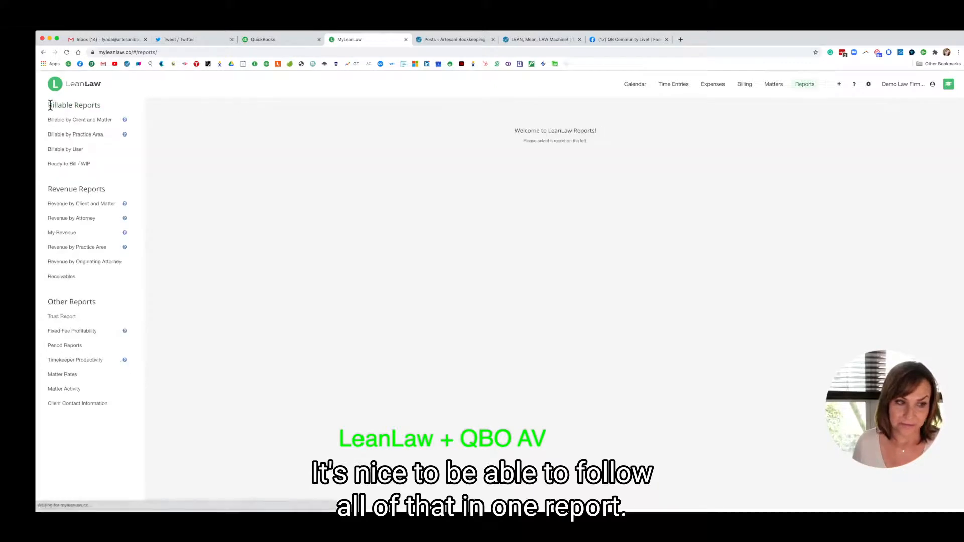
Review the revenue reports by attorney and by originating attorney
{"action": "left_click", "coordinate": [88, 222]}
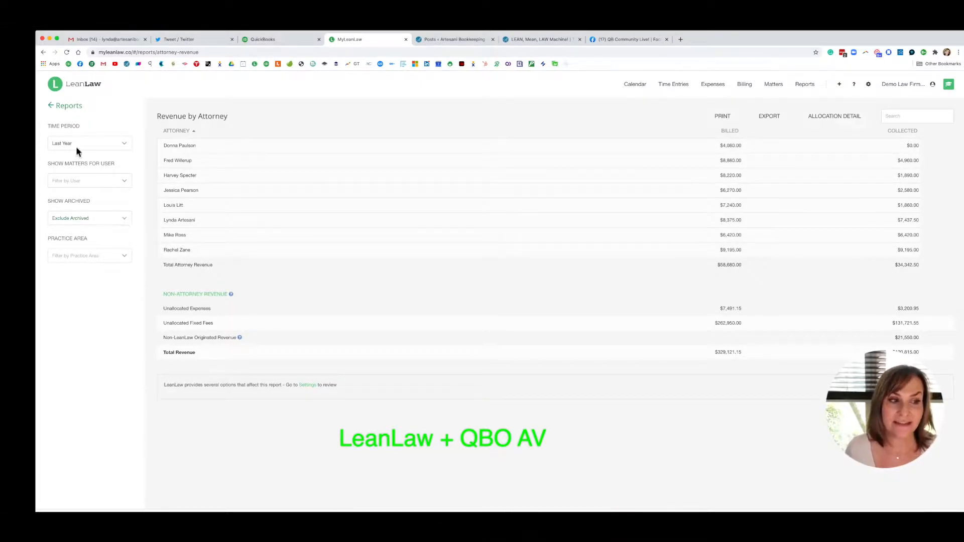
{"action": "left_click", "coordinate": [51, 106]}
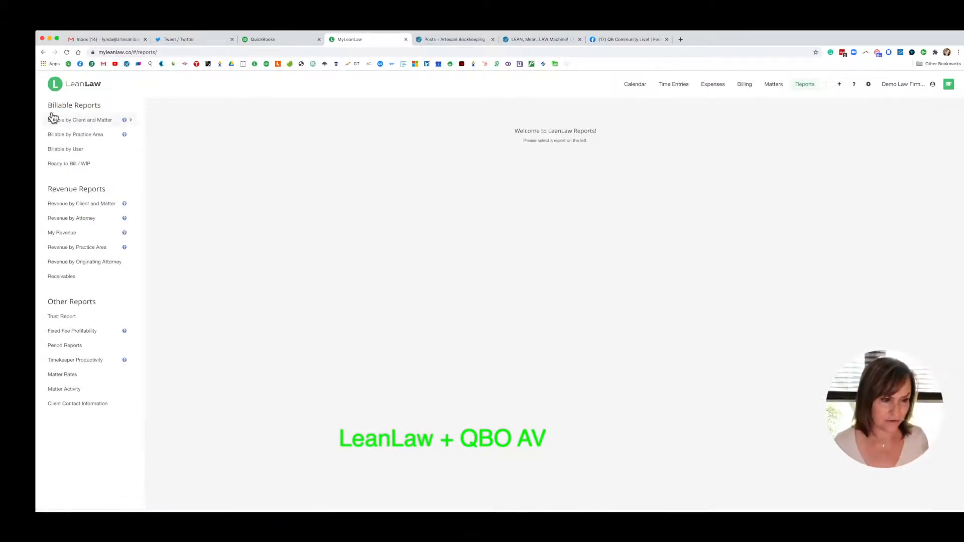
{"action": "left_click", "coordinate": [78, 264]}
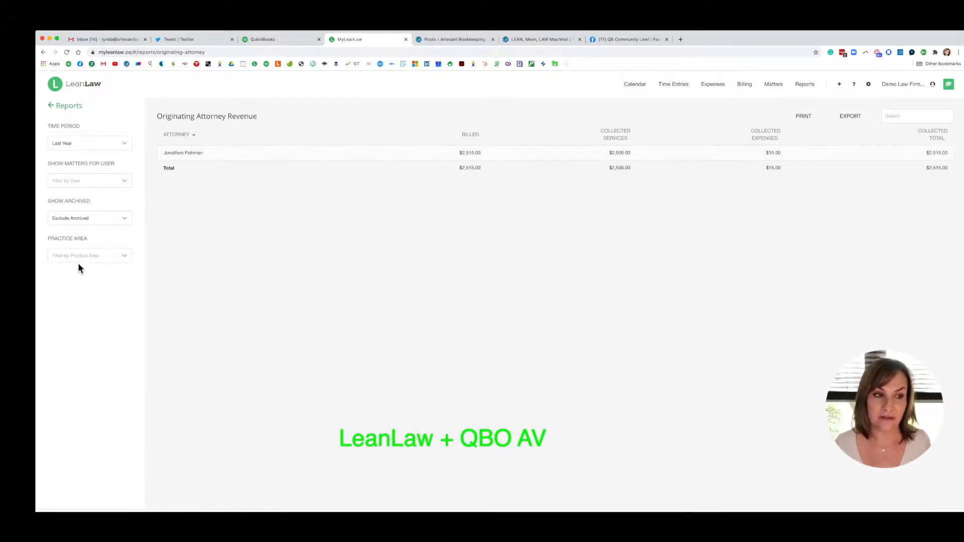
{"action": "left_click", "coordinate": [50, 106]}
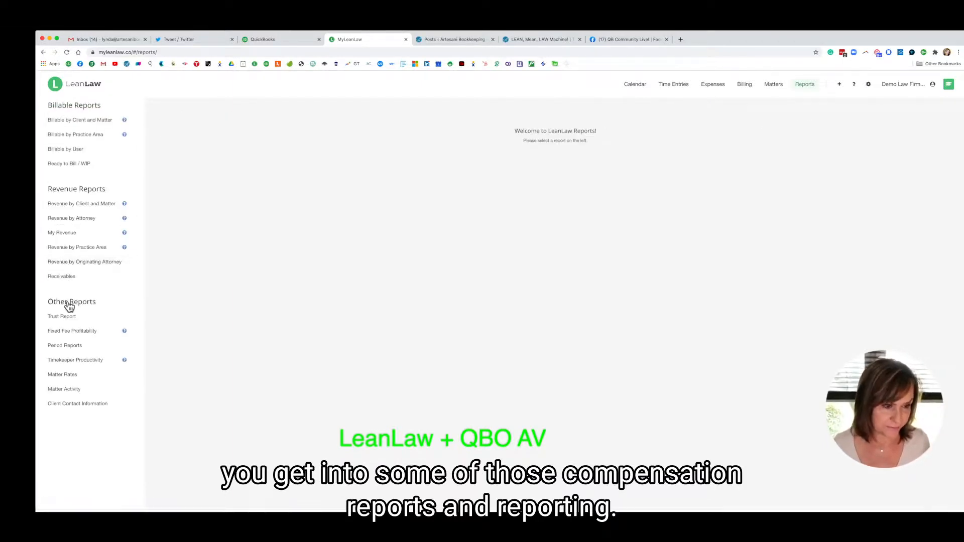
Review the Receivables report and the Trust Report, ending back at the report list
{"action": "left_click", "coordinate": [76, 277]}
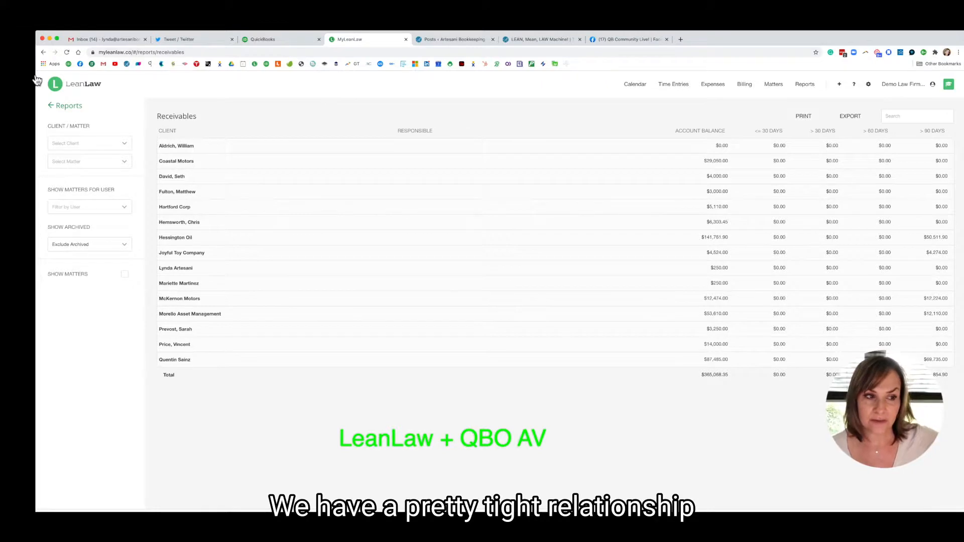
{"action": "left_click", "coordinate": [53, 107]}
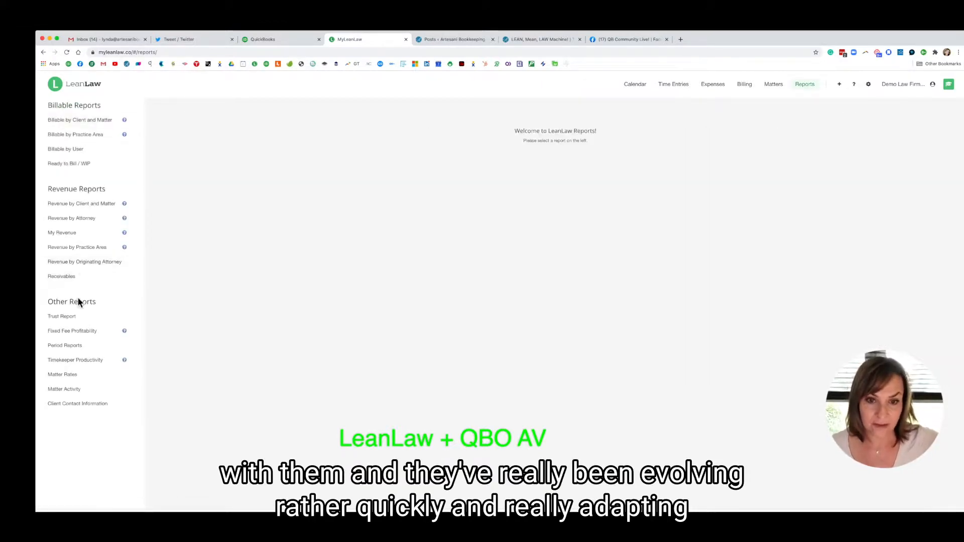
{"action": "left_click", "coordinate": [64, 320]}
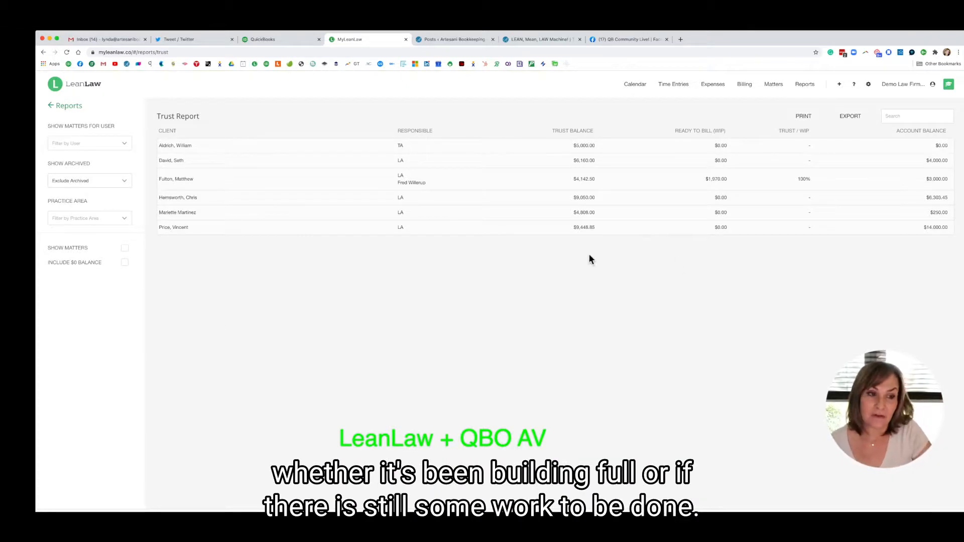
{"action": "left_click", "coordinate": [49, 108]}
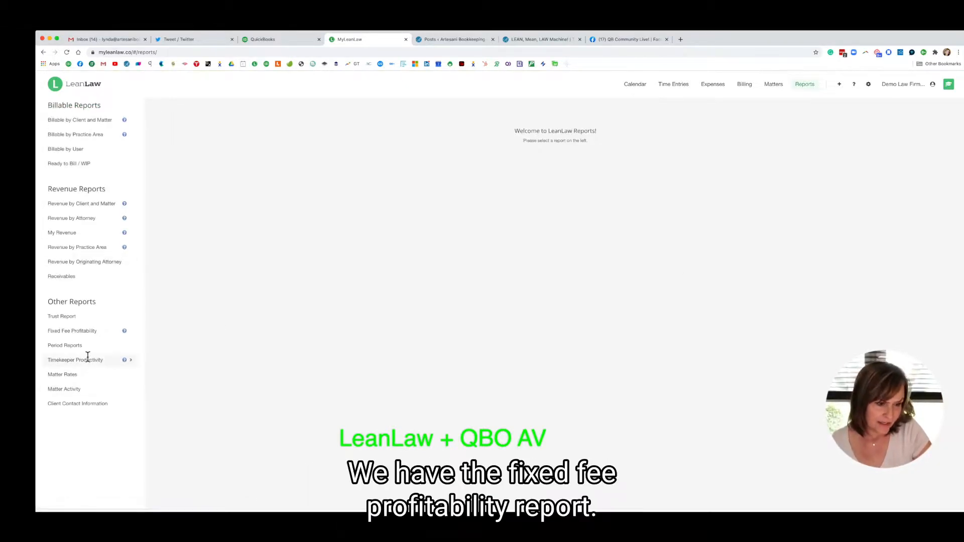